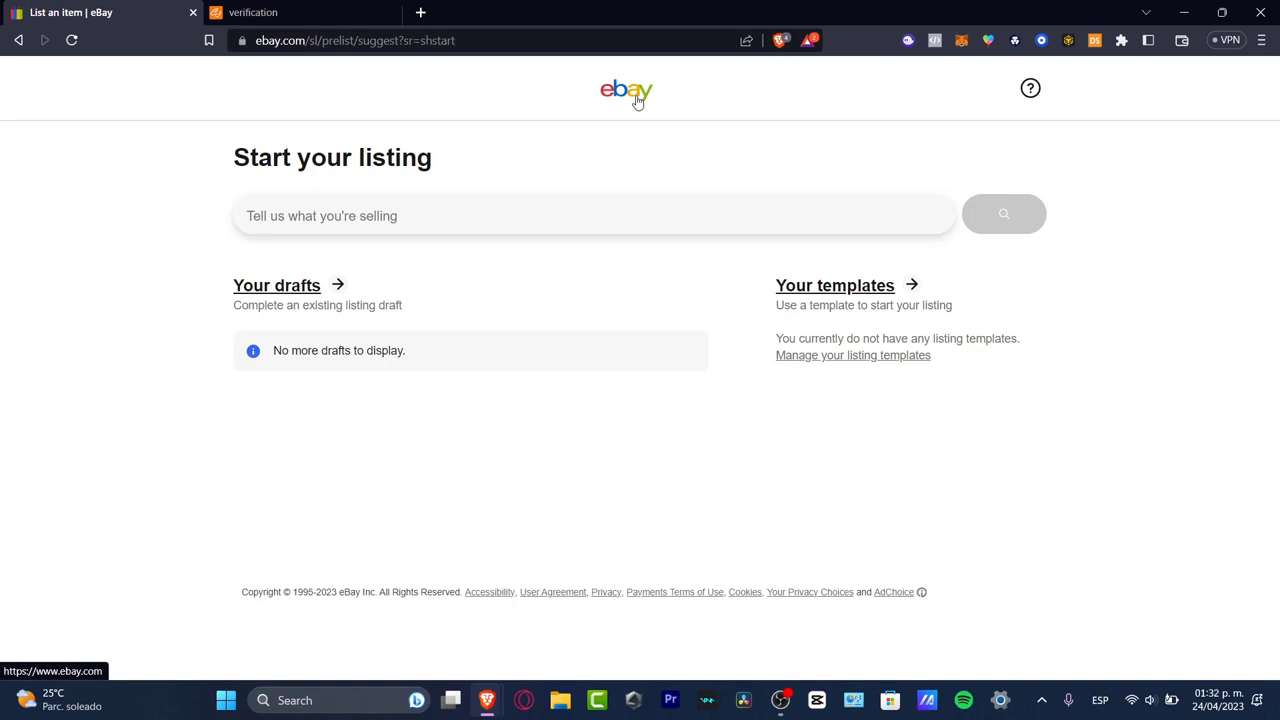
# Step: Open the payments summary page in eBay's Seller Hub from the eBay home page
pyautogui.click(633, 97)
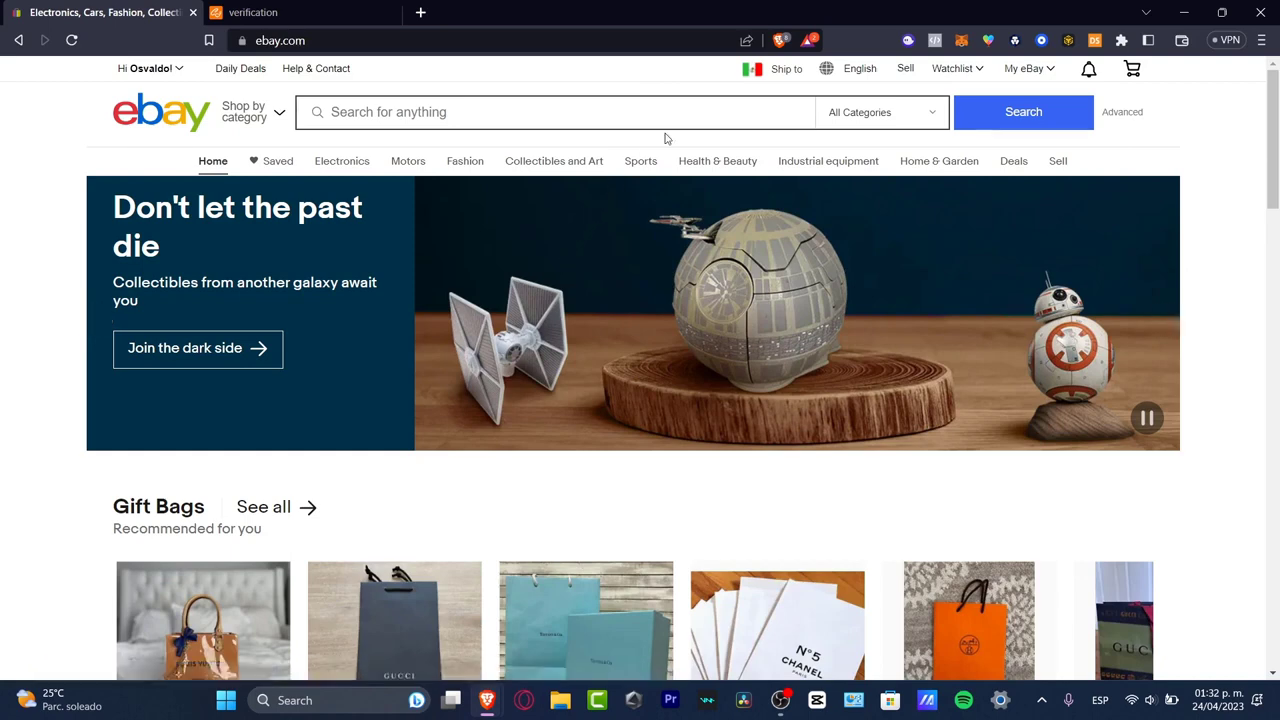
pyautogui.click(906, 72)
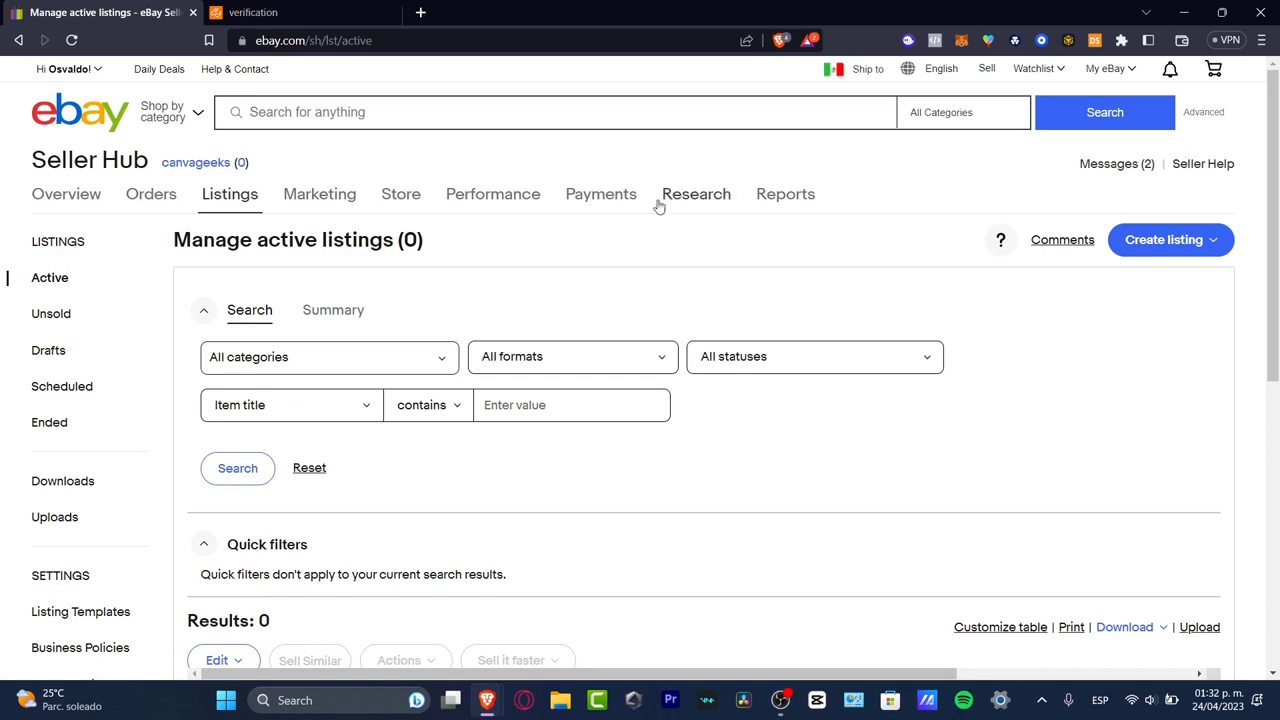
pyautogui.click(618, 197)
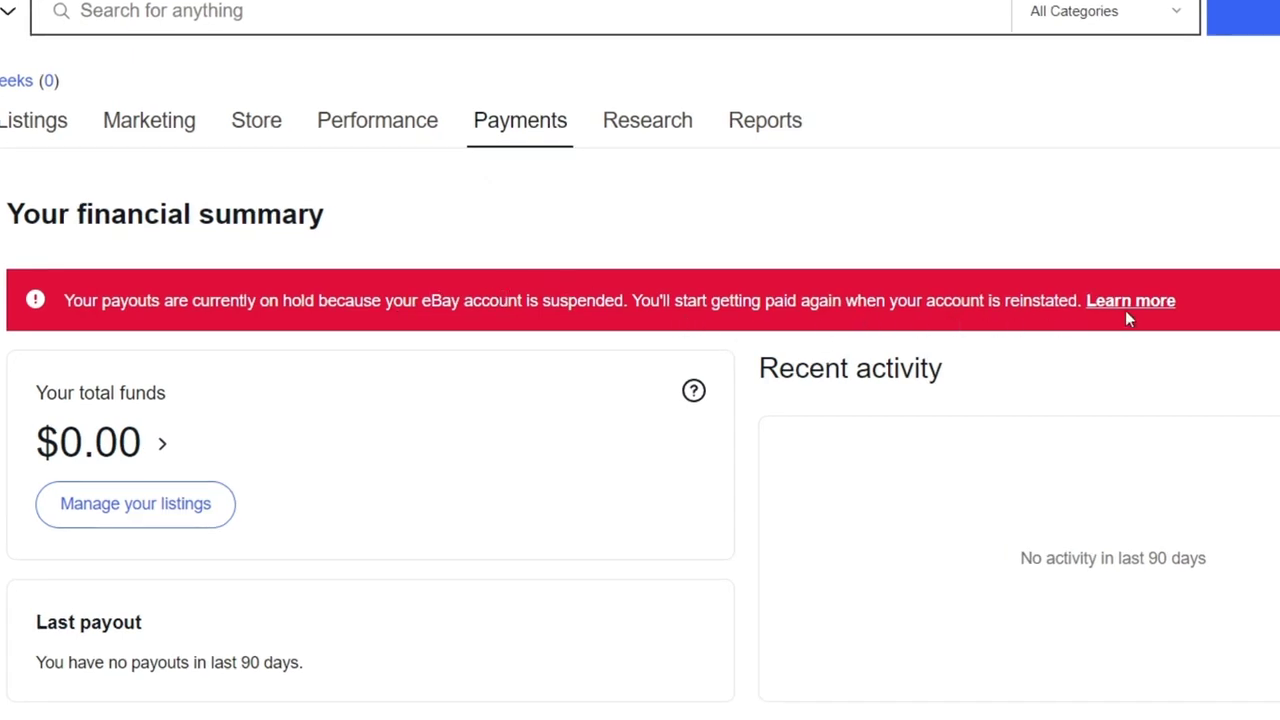
# Step: Review the account notice and the payout preferences on the financial summary page
pyautogui.moveTo(154, 300); pyautogui.dragTo(1054, 298)
pyautogui.doubleClick(1056, 300)
pyautogui.click(988, 378)
pyautogui.scroll(-7, 963, 341)
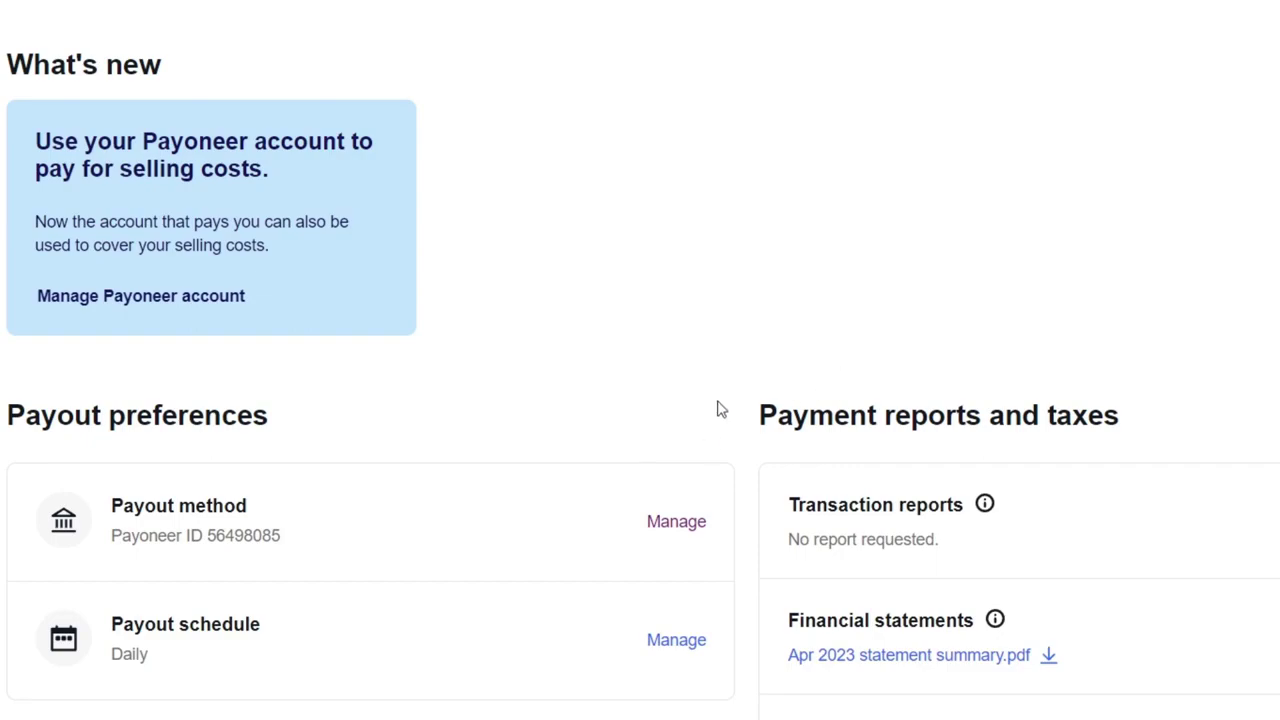
pyautogui.scroll(7, 717, 409)
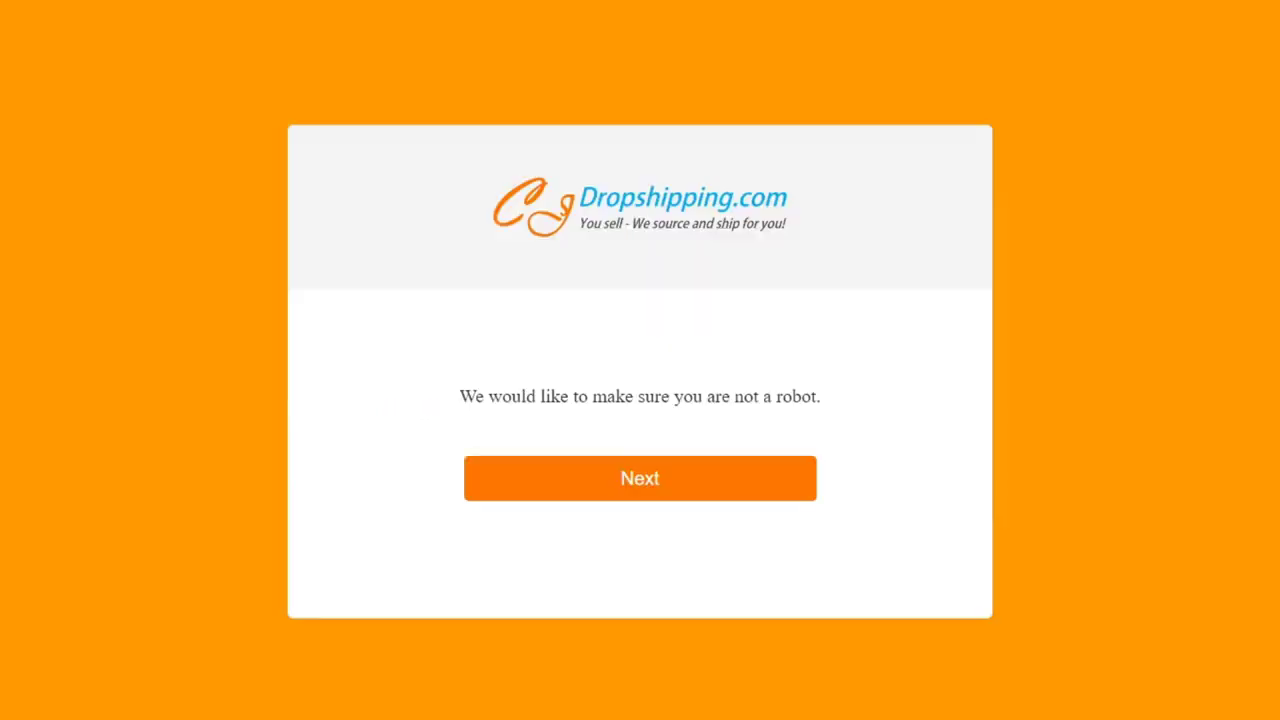
# Step: Start the robot check on CJ Dropshipping and enter the displayed verification code
pyautogui.click(659, 465)
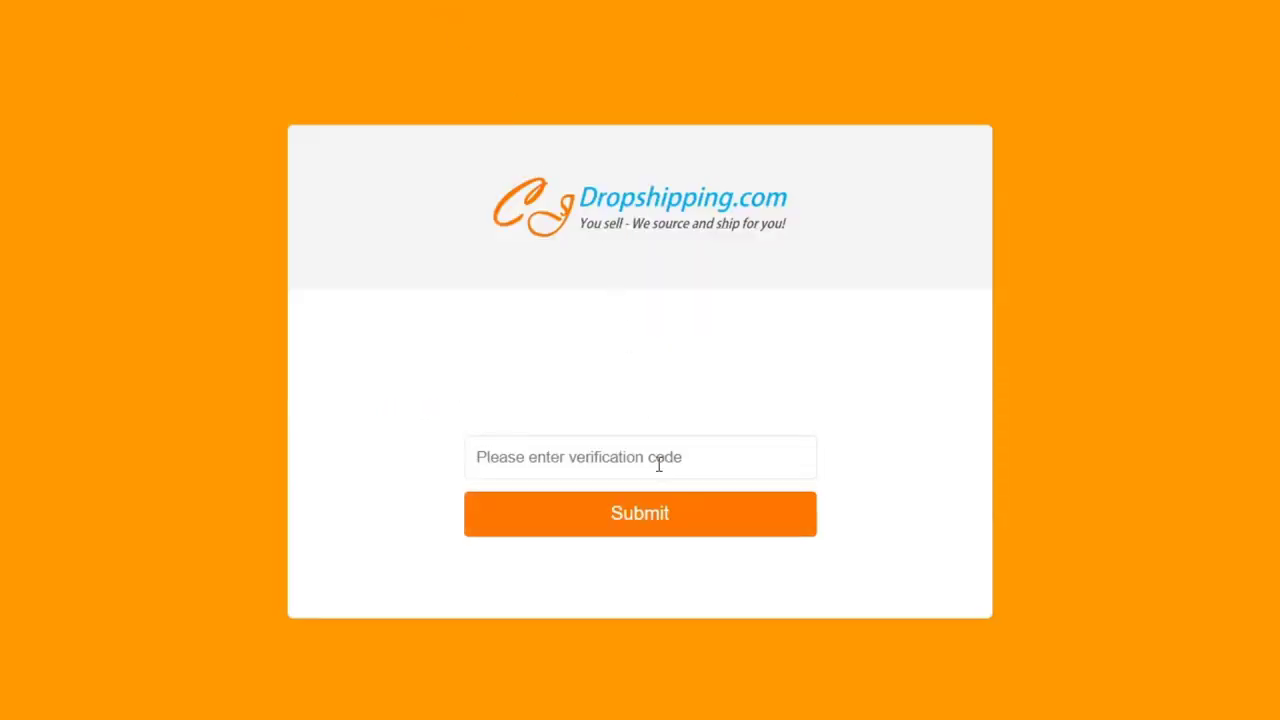
pyautogui.click(677, 460)
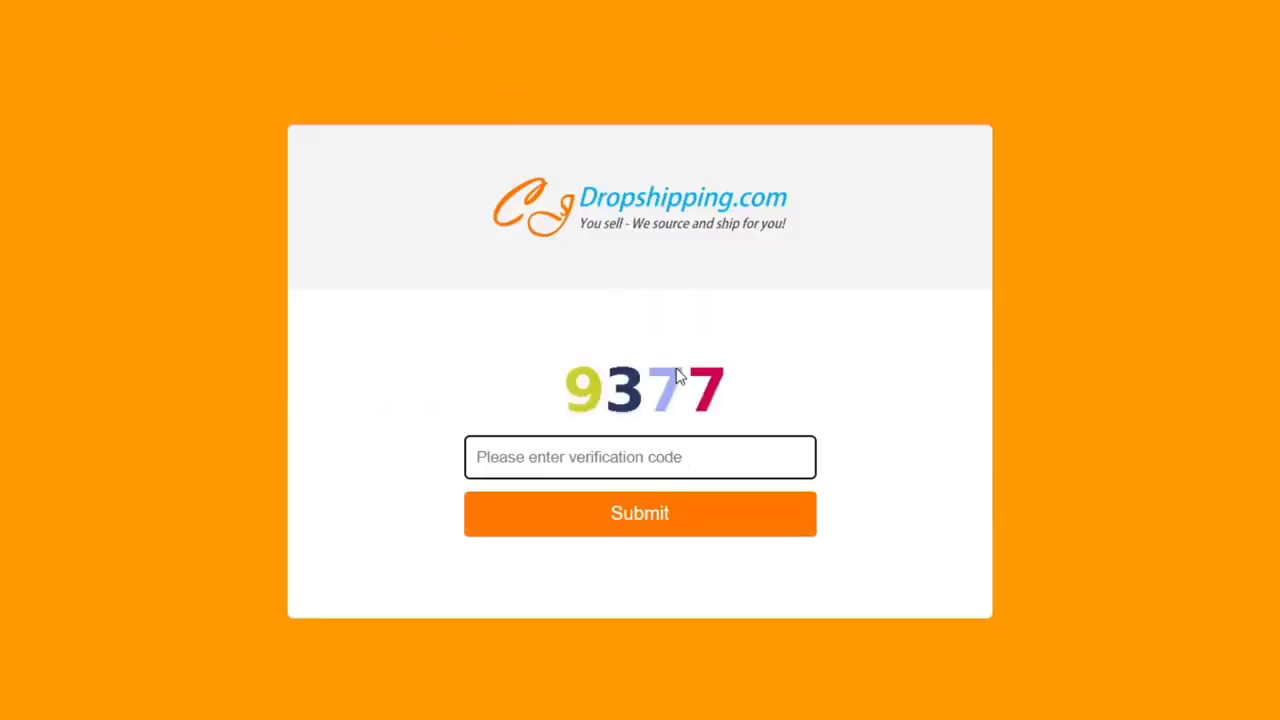
pyautogui.write('9377')
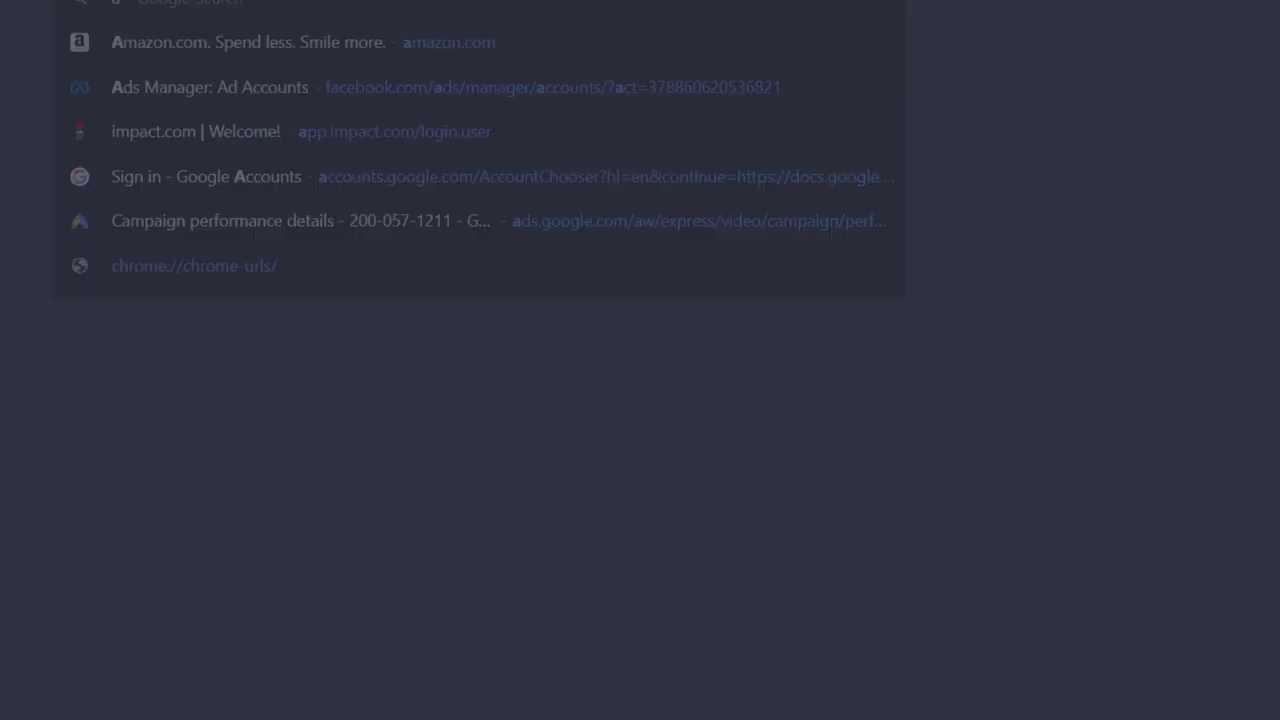
# Step: Open AliExpress in the browser and look through the product deals on its home page
pyautogui.write('ali')
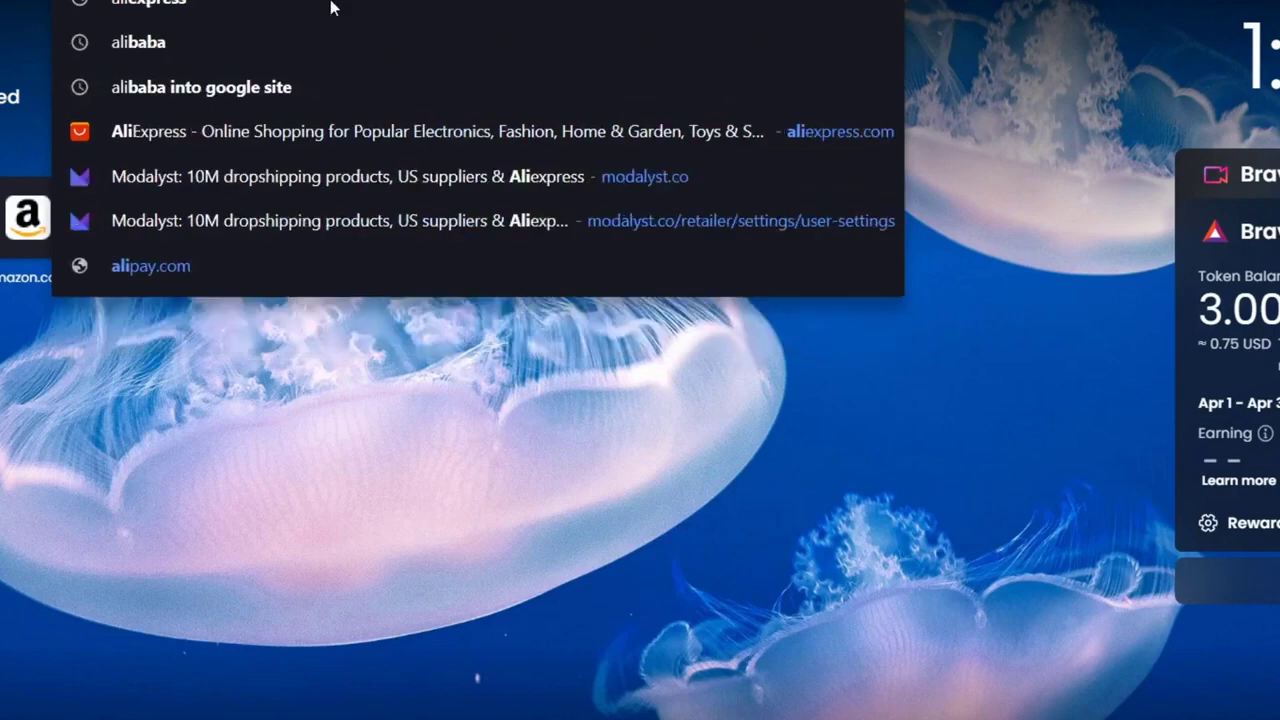
pyautogui.click(305, 142)
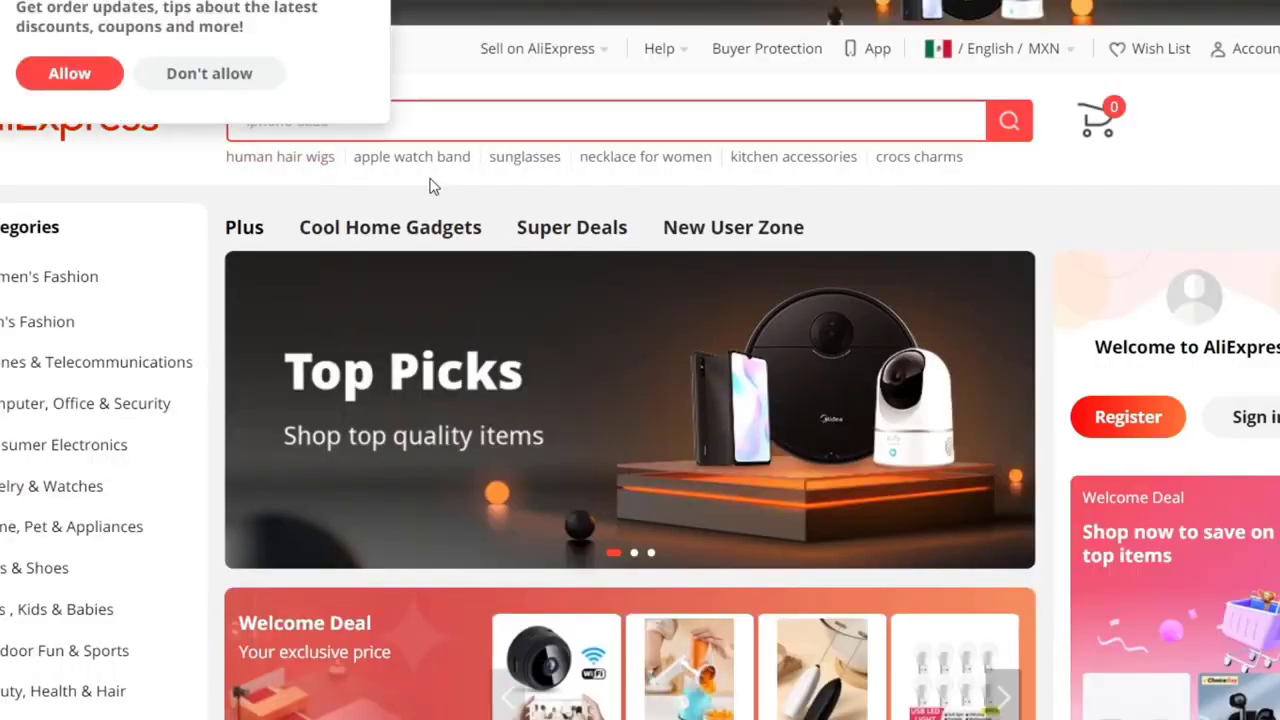
pyautogui.scroll(-6, 989, 391)
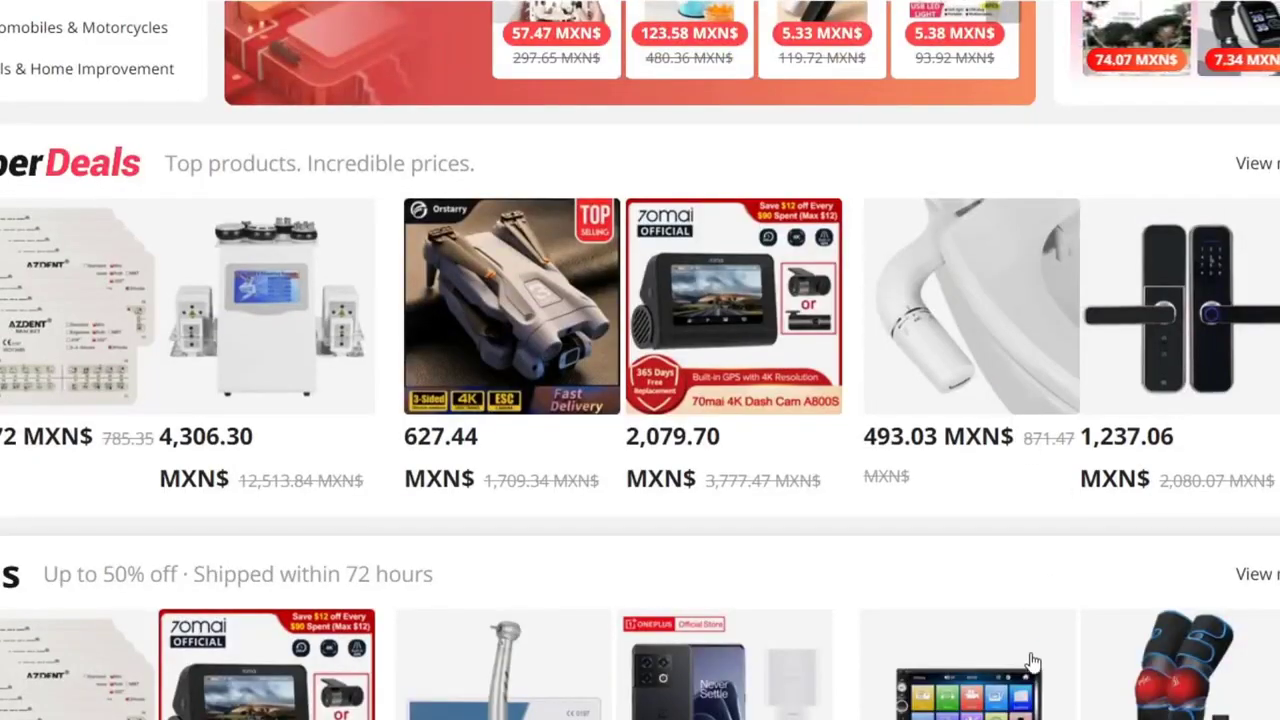
pyautogui.scroll(-6, 831, 617)
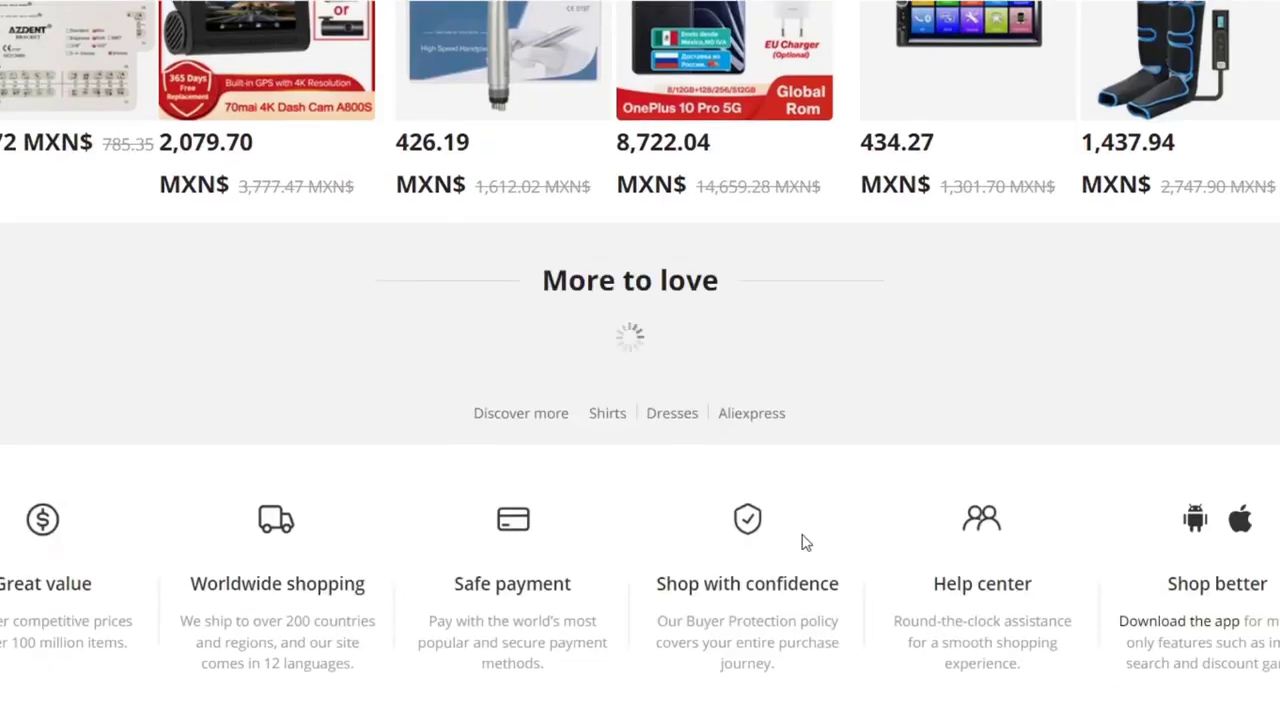
pyautogui.scroll(3, 849, 545)
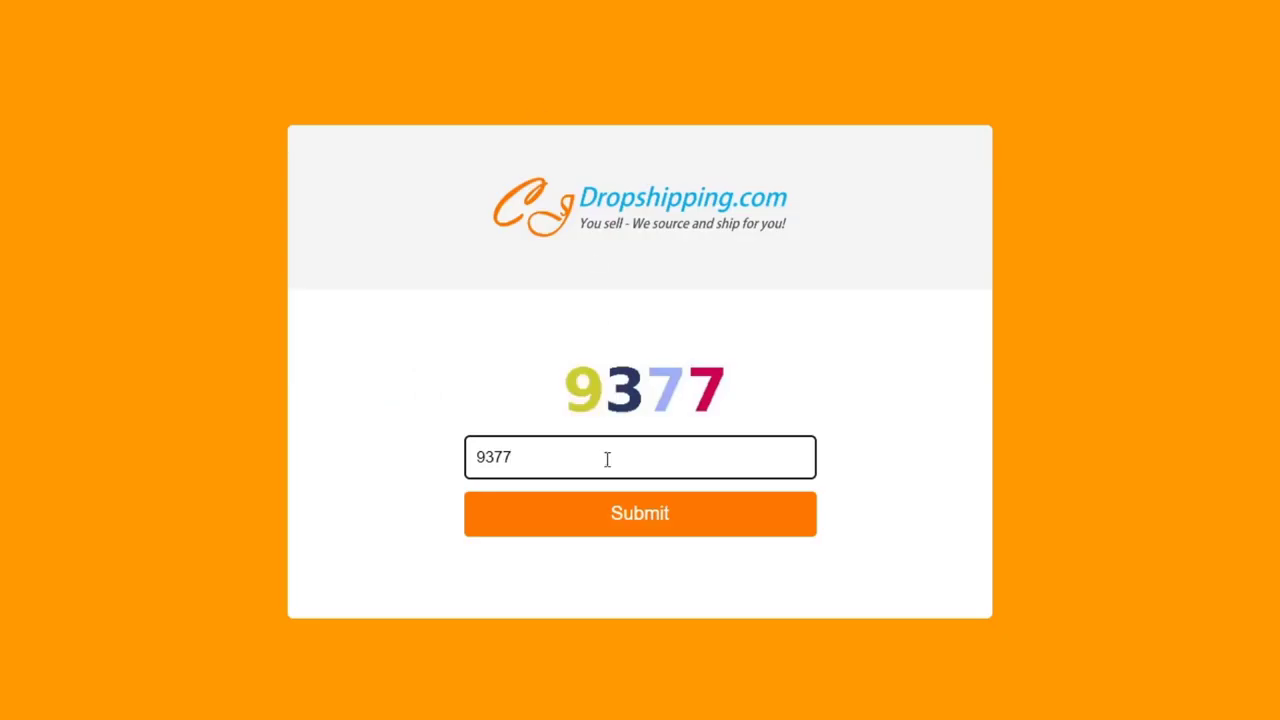
# Step: Submit CJ Dropshipping's robot check and open its eBay store authorization page
pyautogui.click(629, 522)
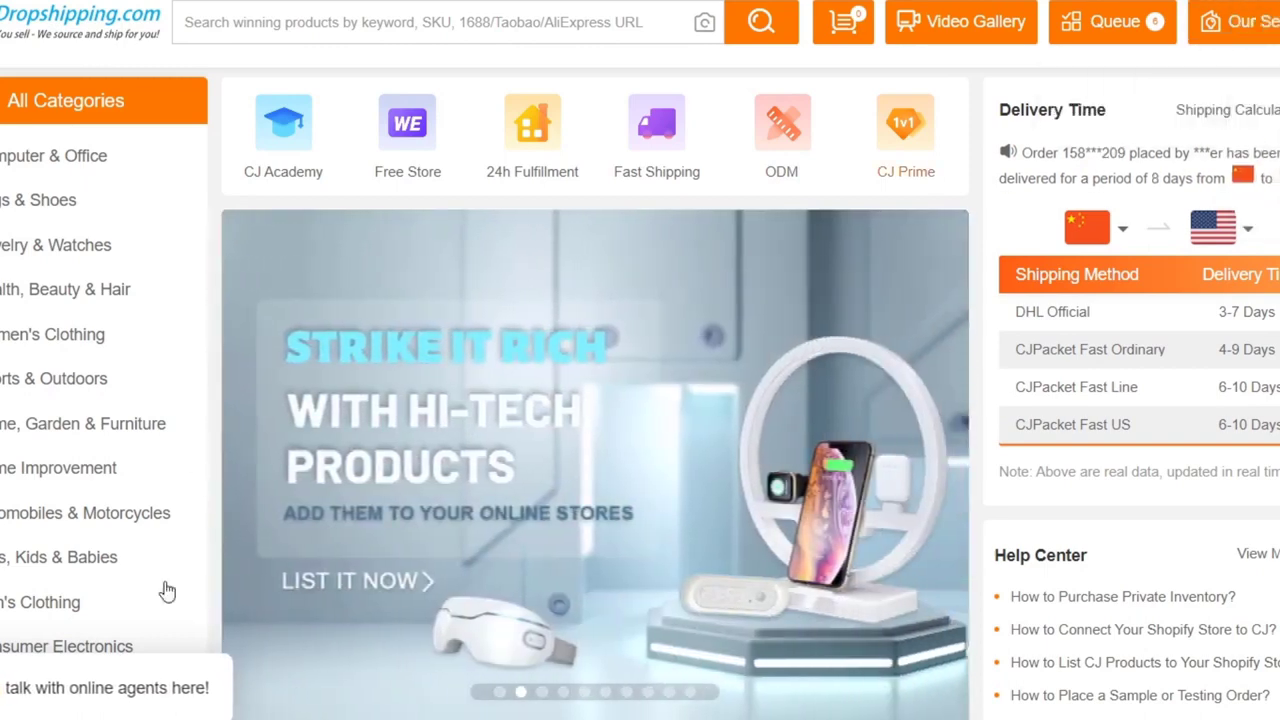
pyautogui.click(710, 327)
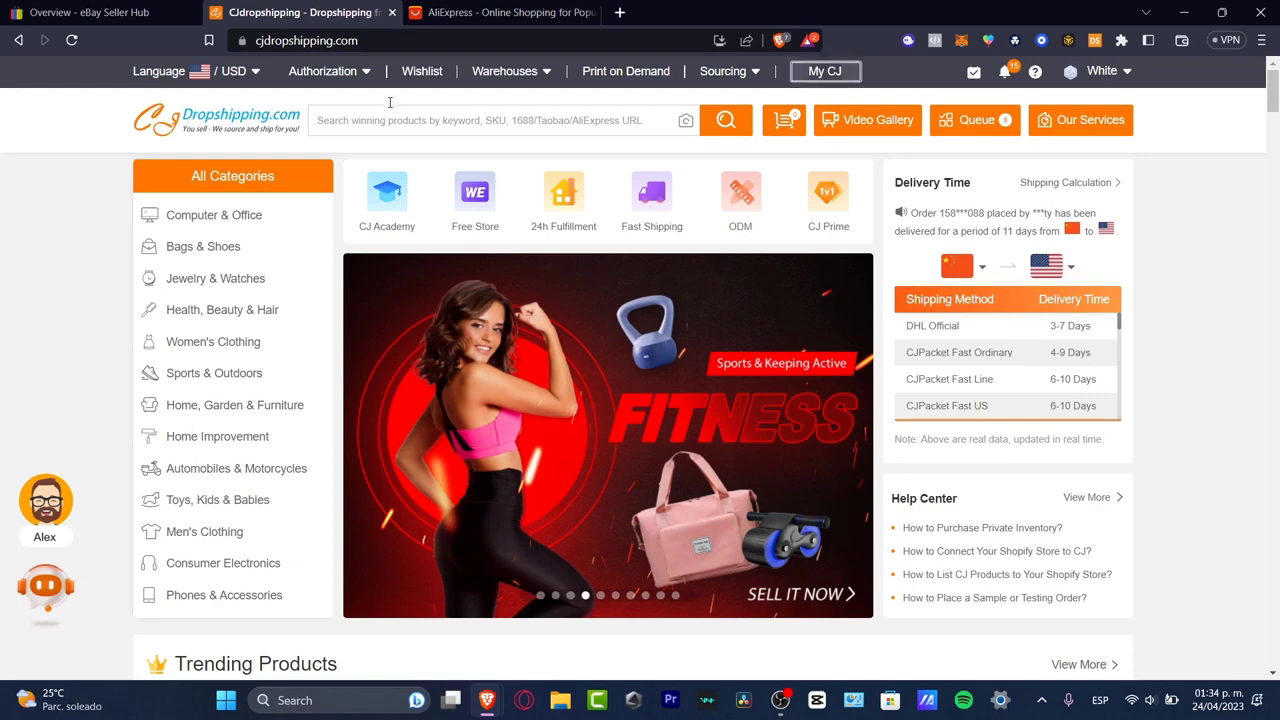
pyautogui.moveTo(357, 84)
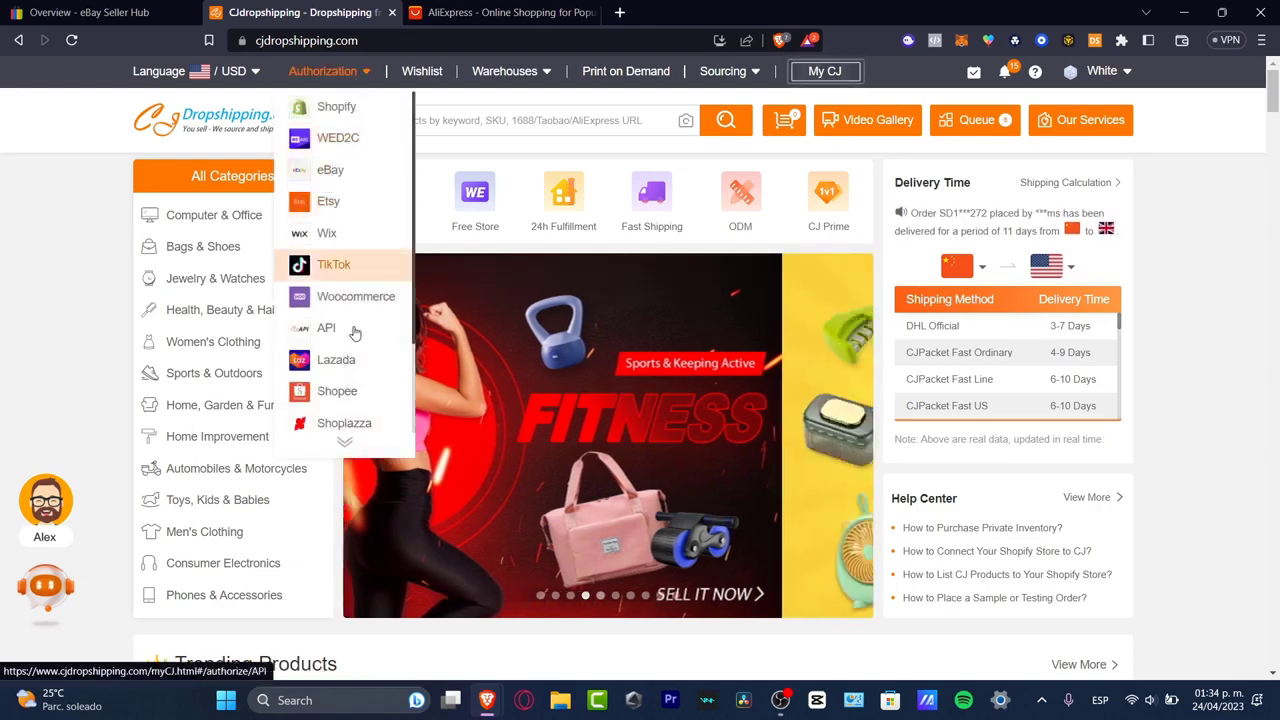
pyautogui.scroll(-2, 371, 400)
pyautogui.scroll(2, 371, 400)
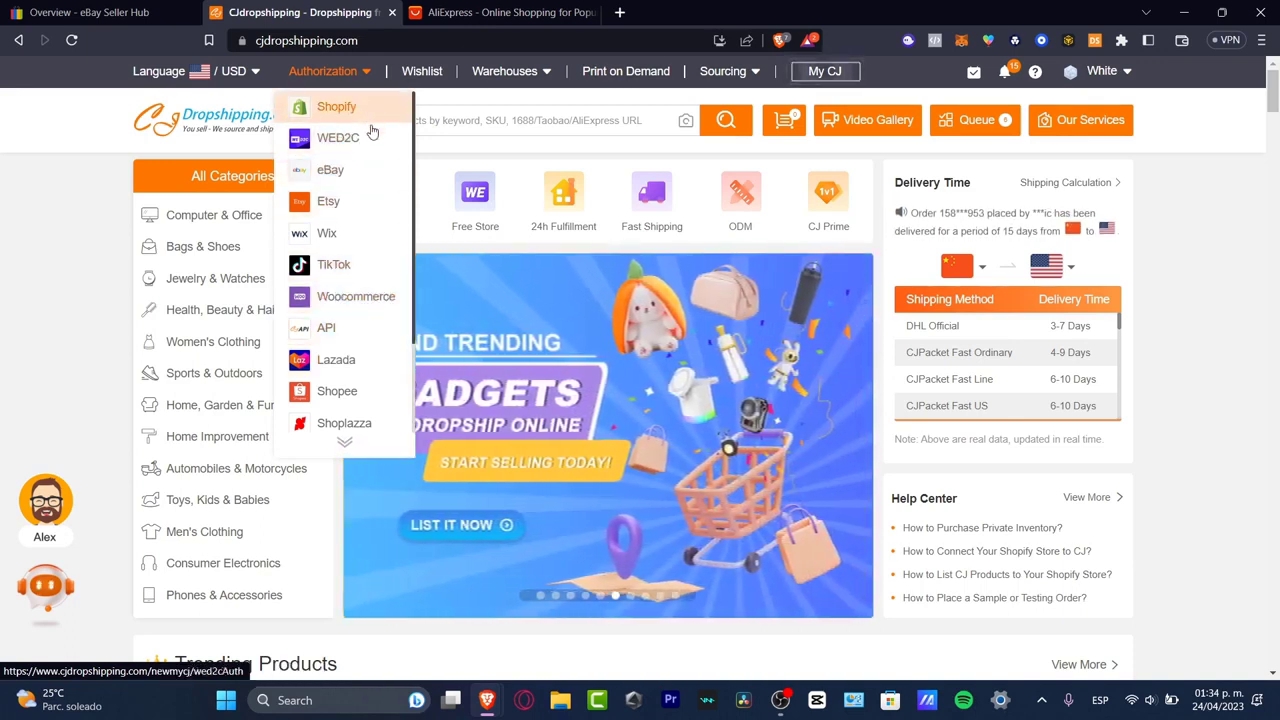
pyautogui.click(362, 170)
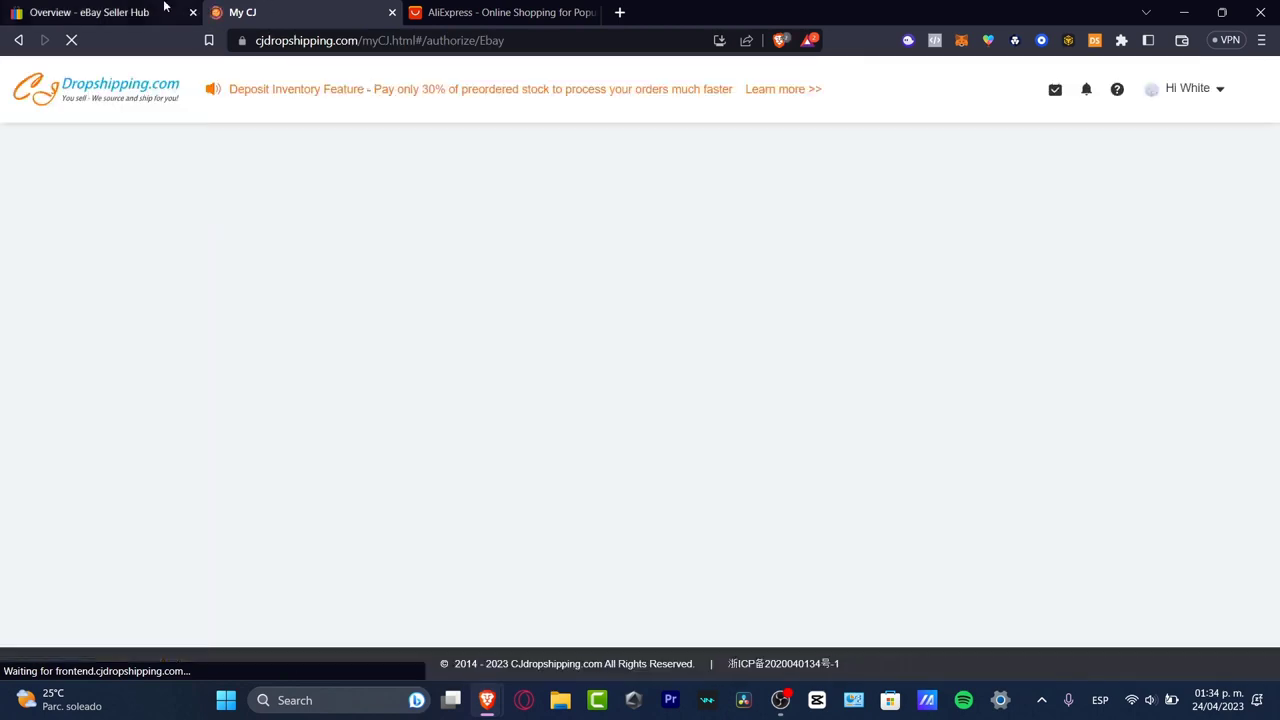
# Step: Delete the connected eBay store from CJ Dropshipping's store list and start adding an eBay store again
pyautogui.click(160, 12)
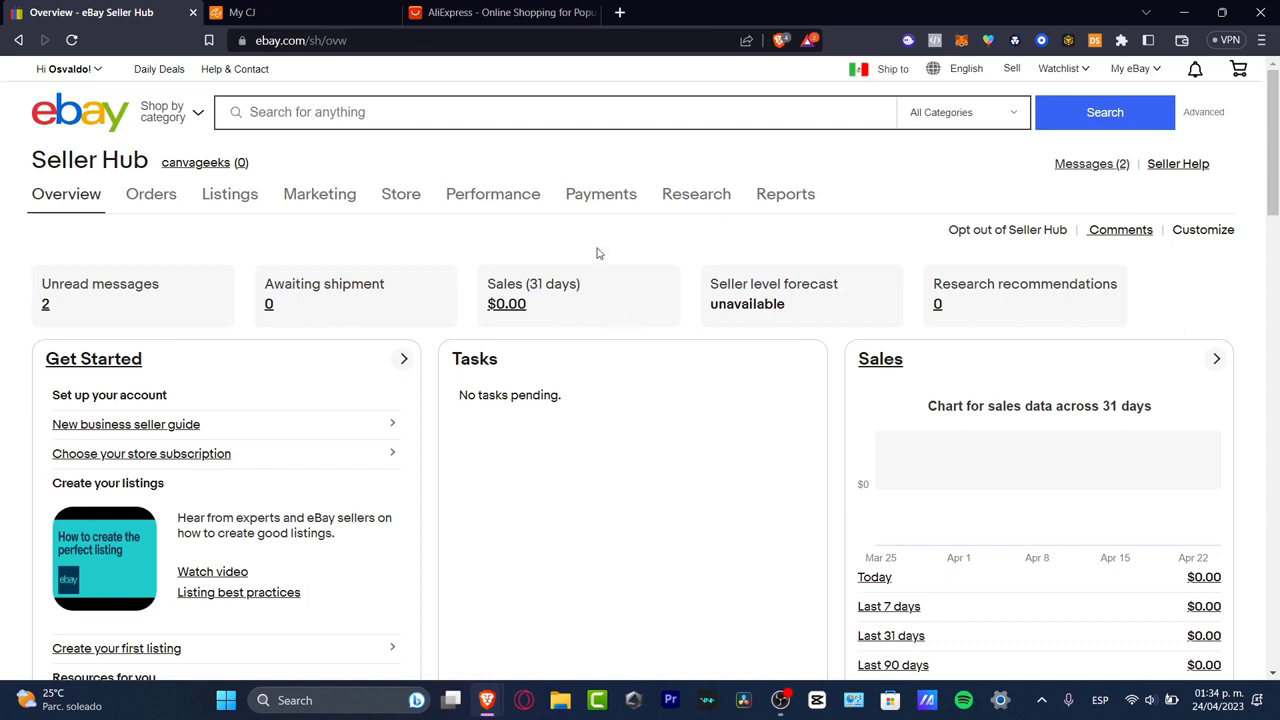
pyautogui.click(290, 12)
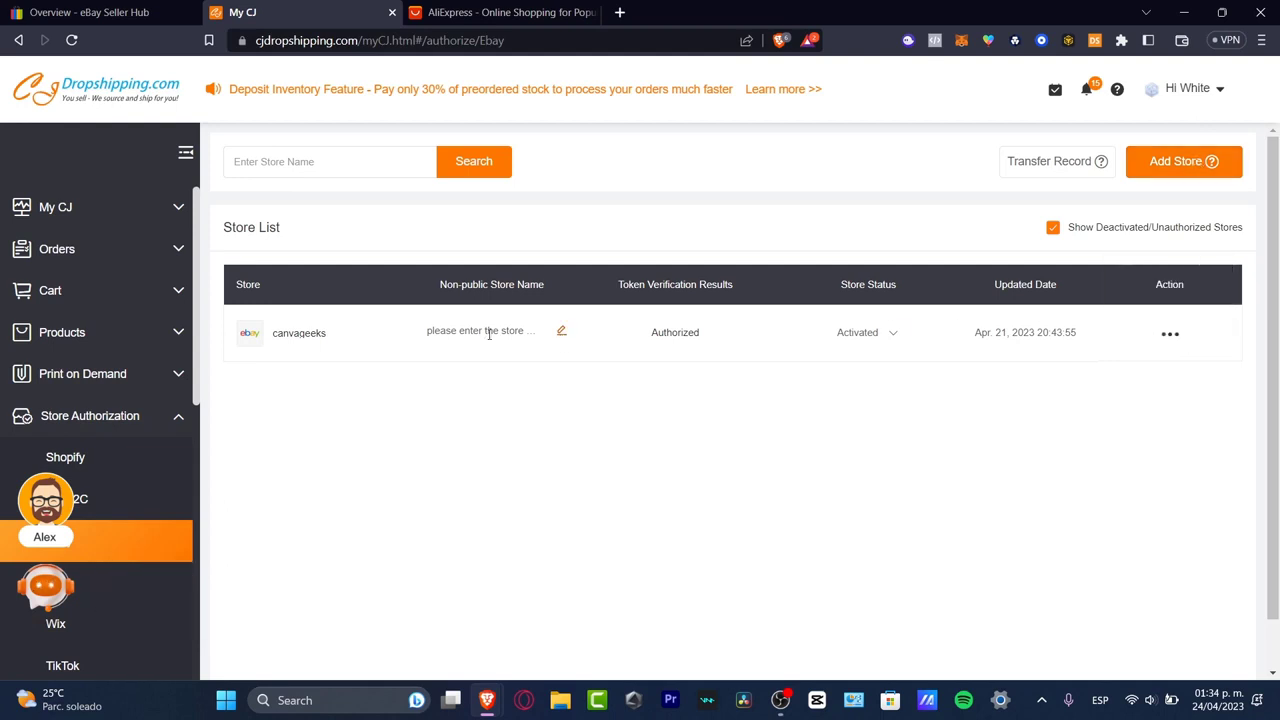
pyautogui.click(1166, 308)
pyautogui.click(750, 442)
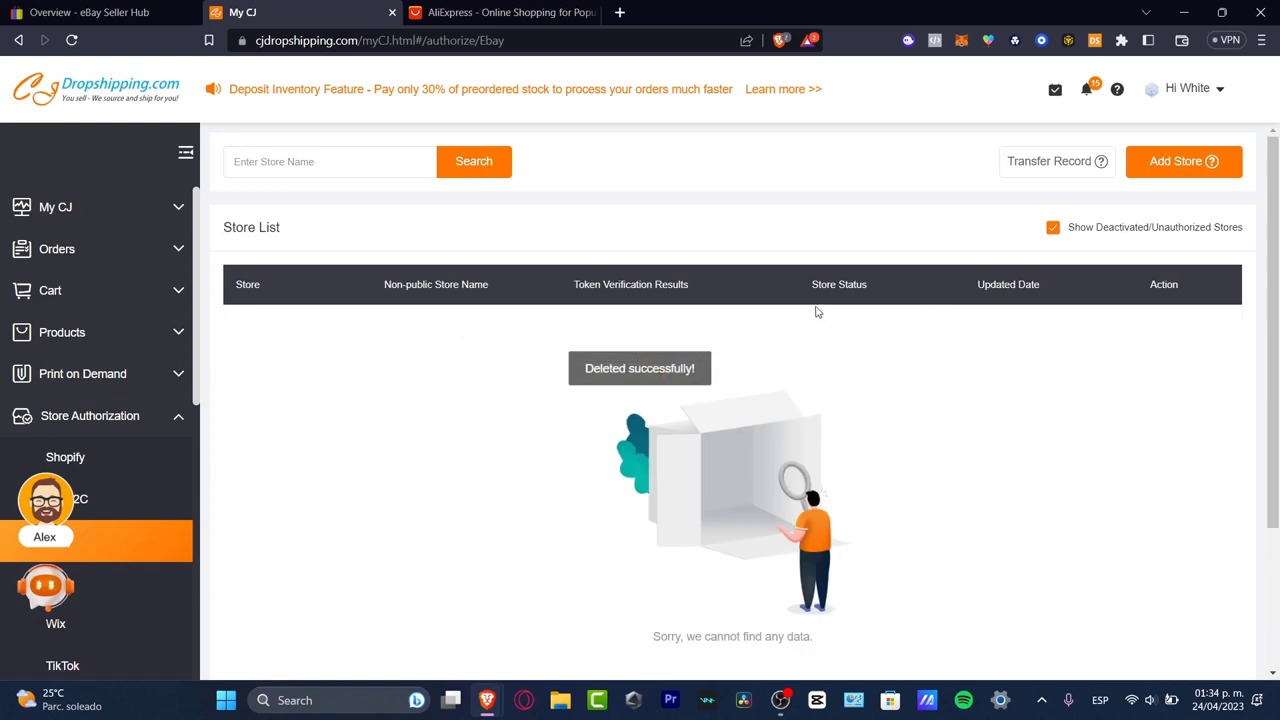
pyautogui.click(1172, 167)
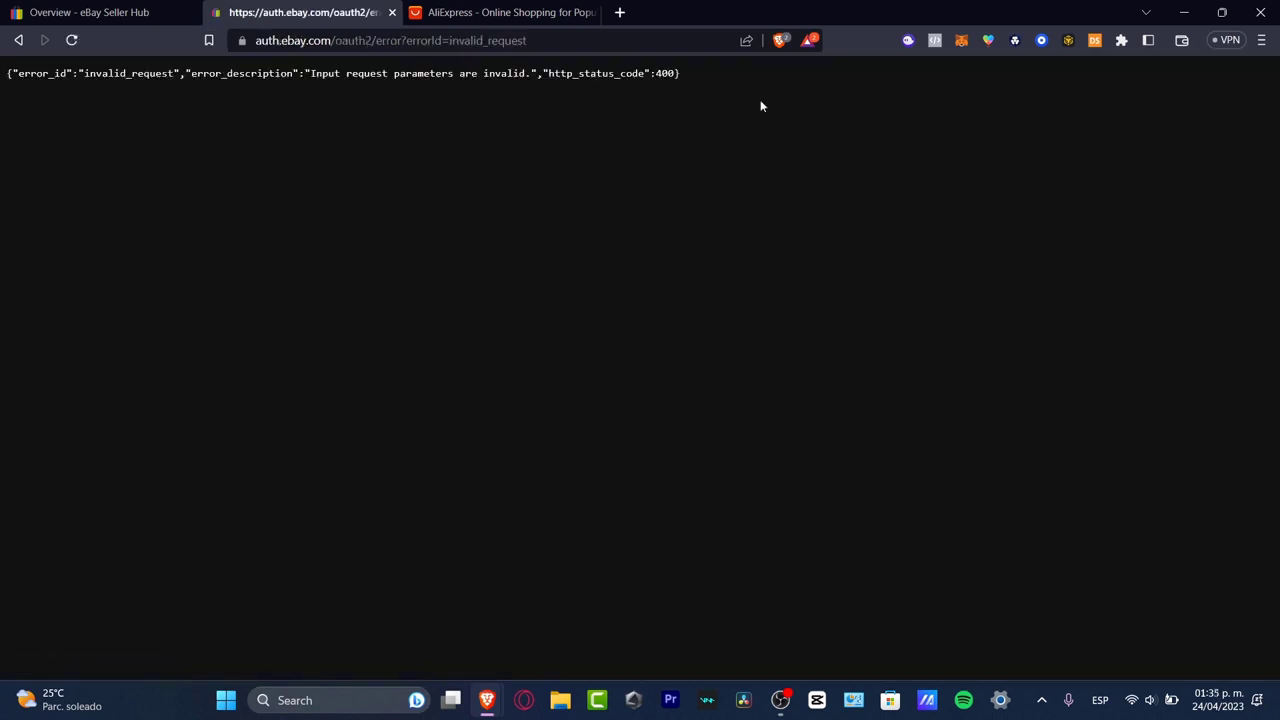
# Step: Check which seller account is signed in on the eBay Seller Hub overview
pyautogui.click(60, 12)
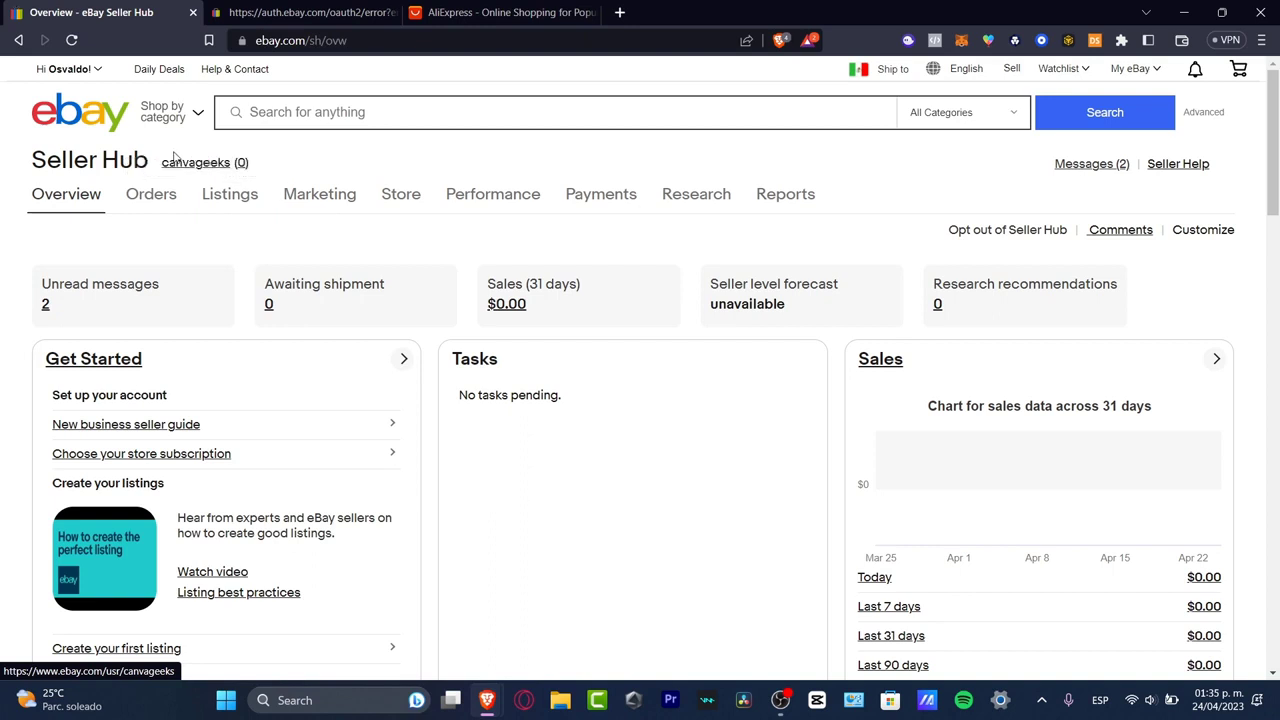
pyautogui.moveTo(157, 165); pyautogui.dragTo(230, 168)
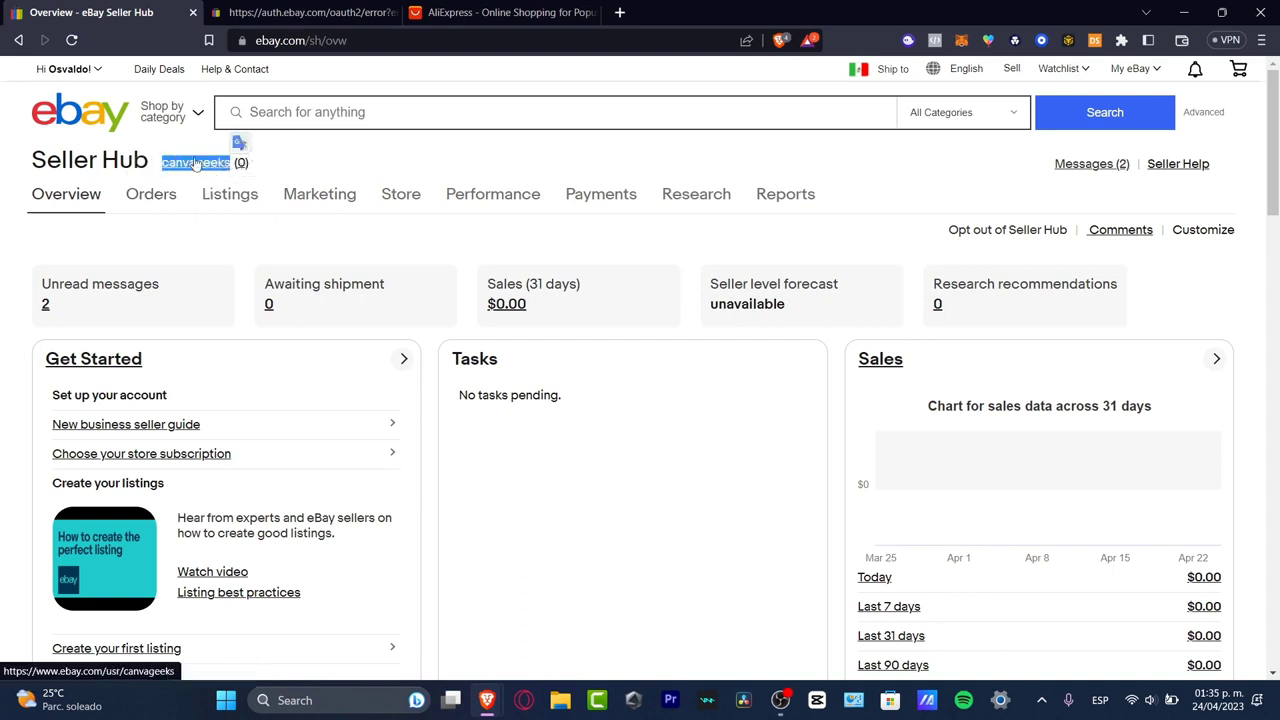
pyautogui.click(241, 162)
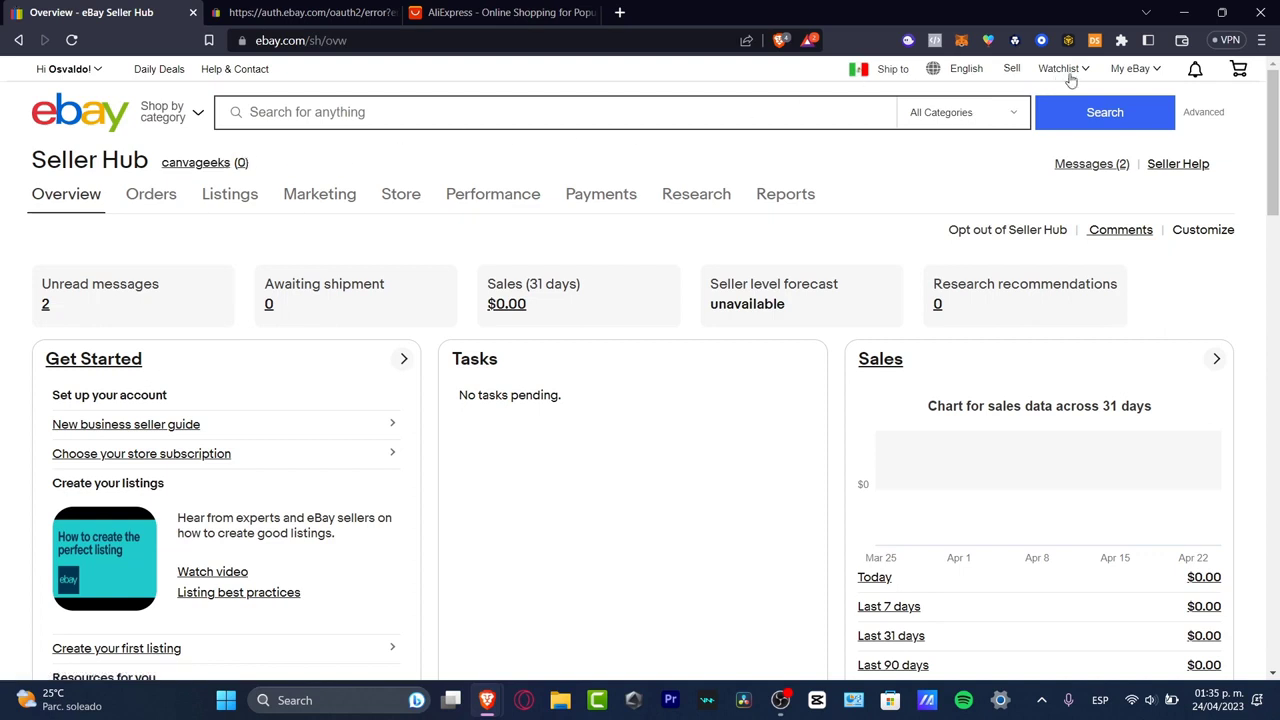
pyautogui.moveTo(1150, 80)
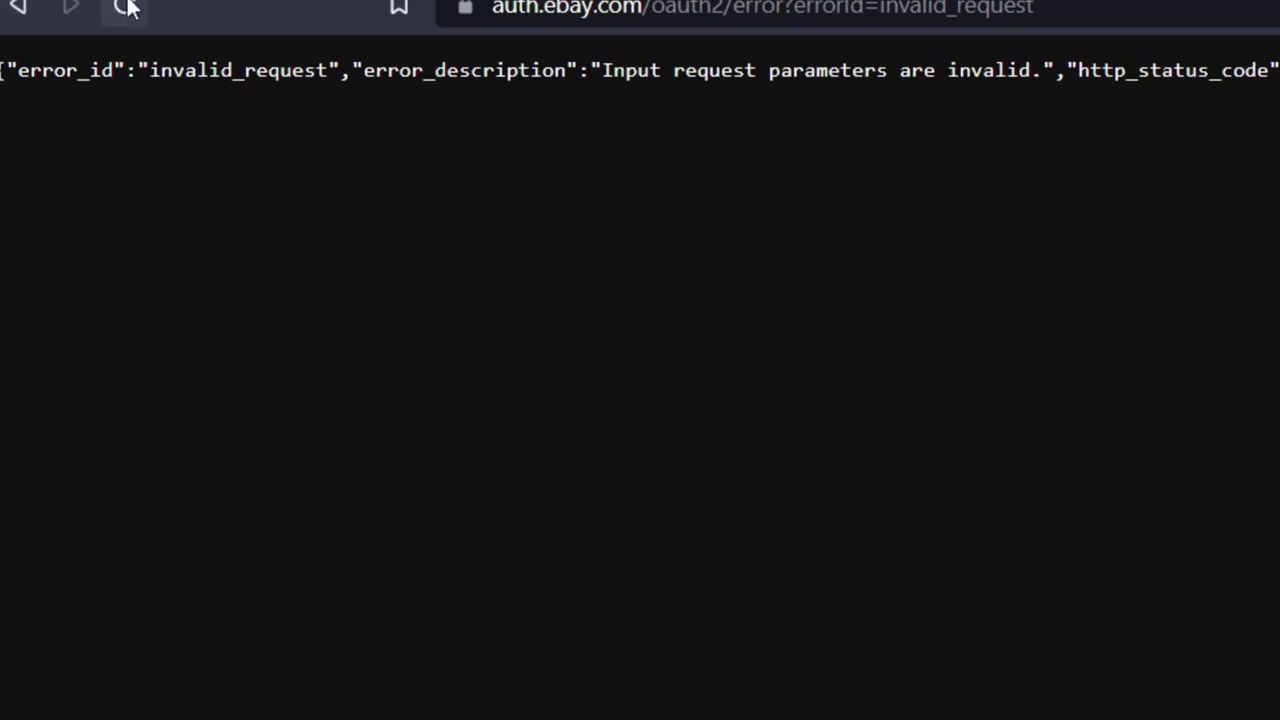
# Step: Reload the eBay authorization page and return to the CJ Dropshipping home page
pyautogui.click(125, 7)
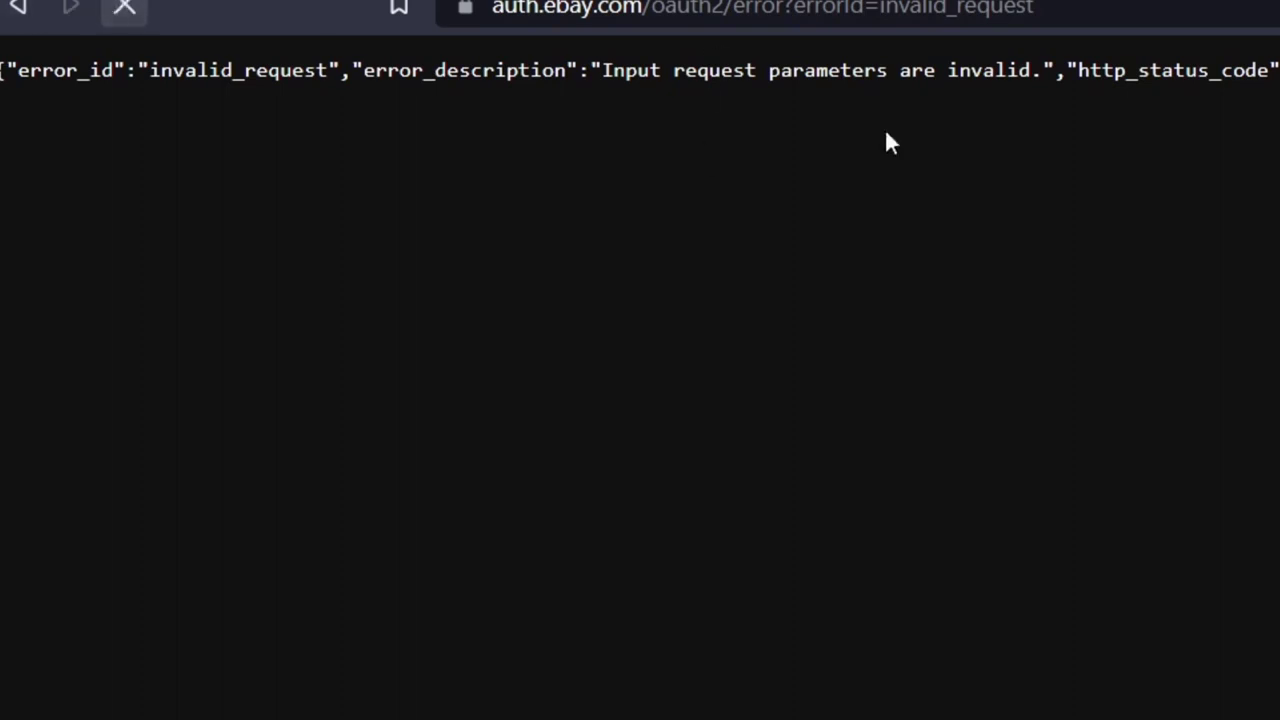
pyautogui.click(19, 8)
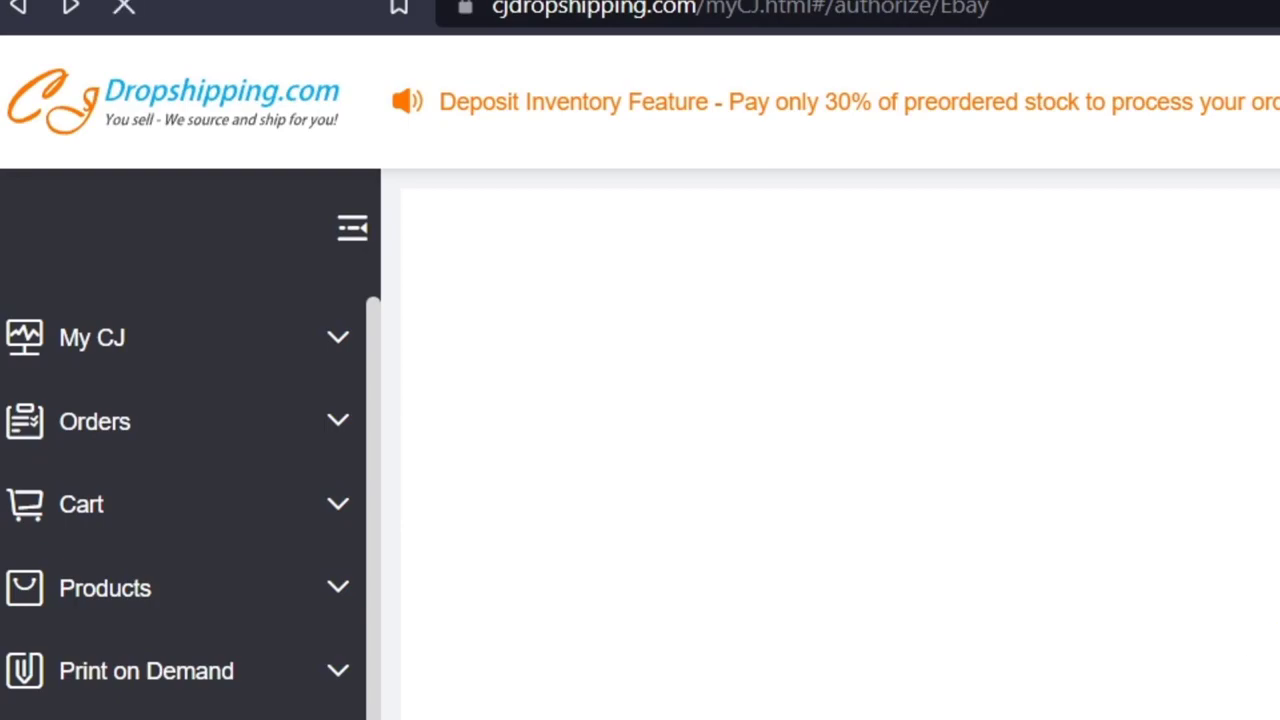
pyautogui.hotkey('alt', 'Left')
pyautogui.click(90, 118)
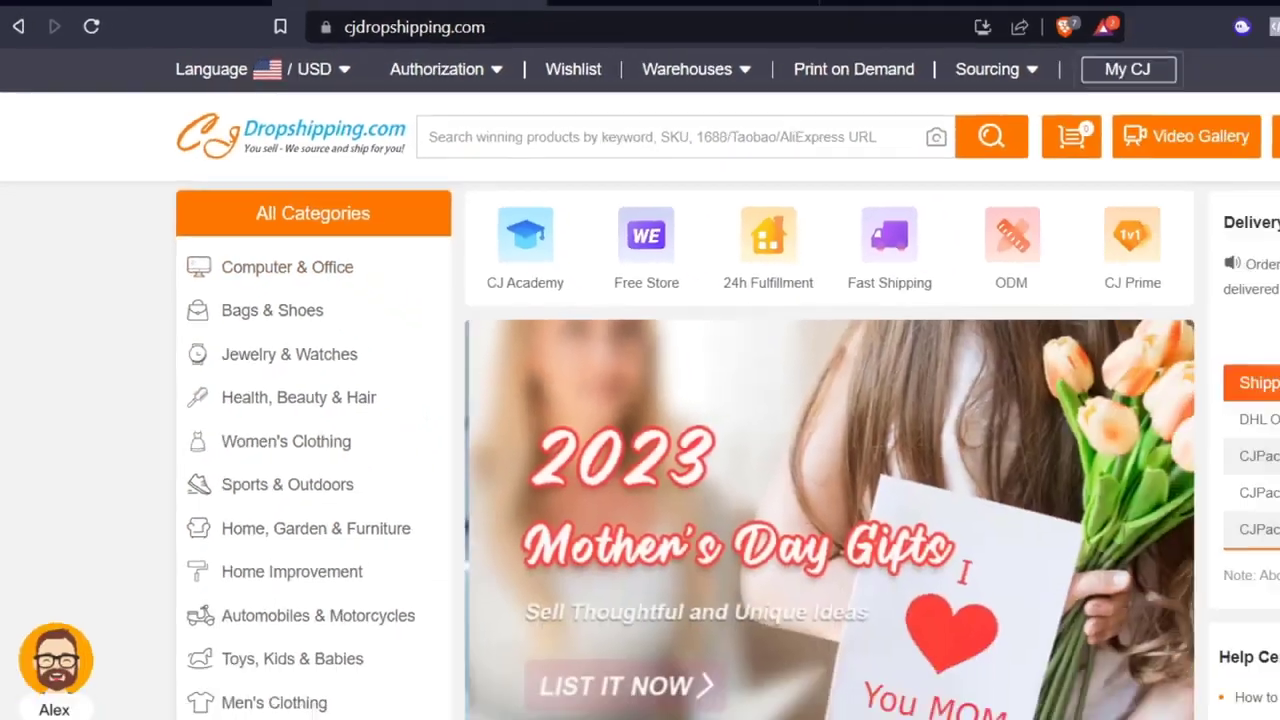
# Step: Open the product page of the mini floor-cleaning sponge mop from CJ Dropshipping's Trending Products
pyautogui.scroll(-3, 1183, 502)
pyautogui.scroll(-3, 1183, 502)
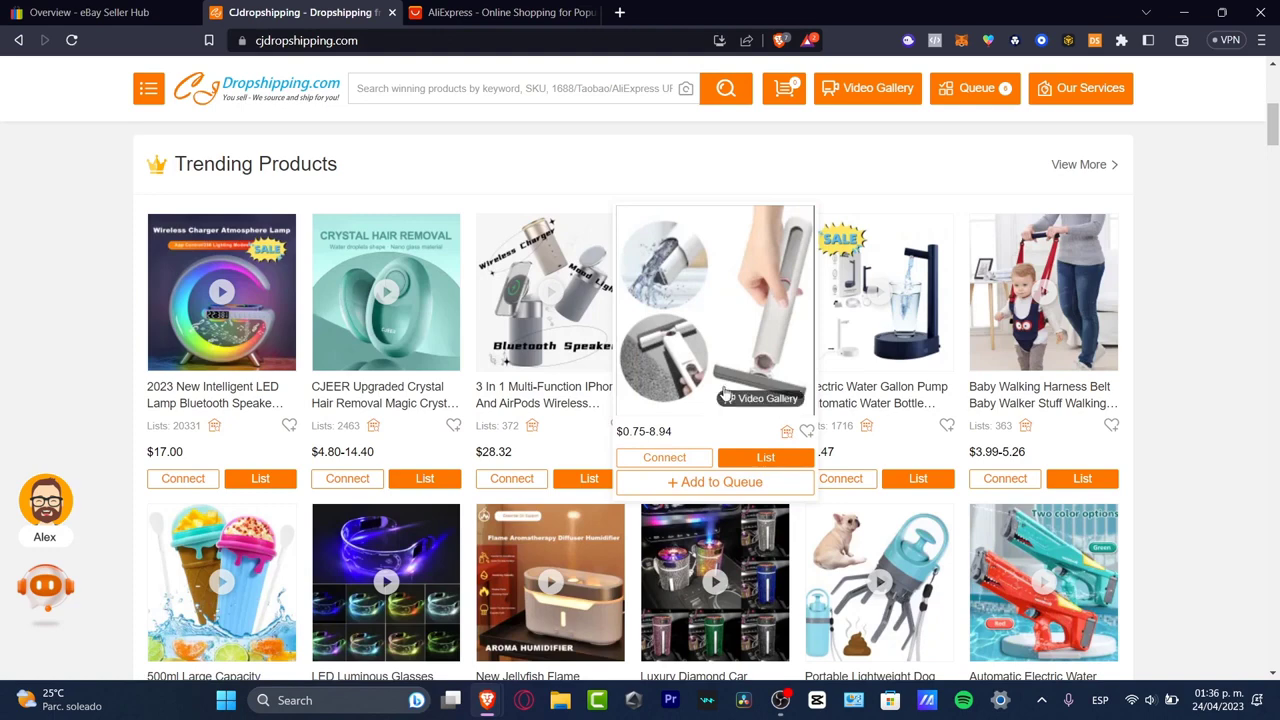
pyautogui.click(731, 405)
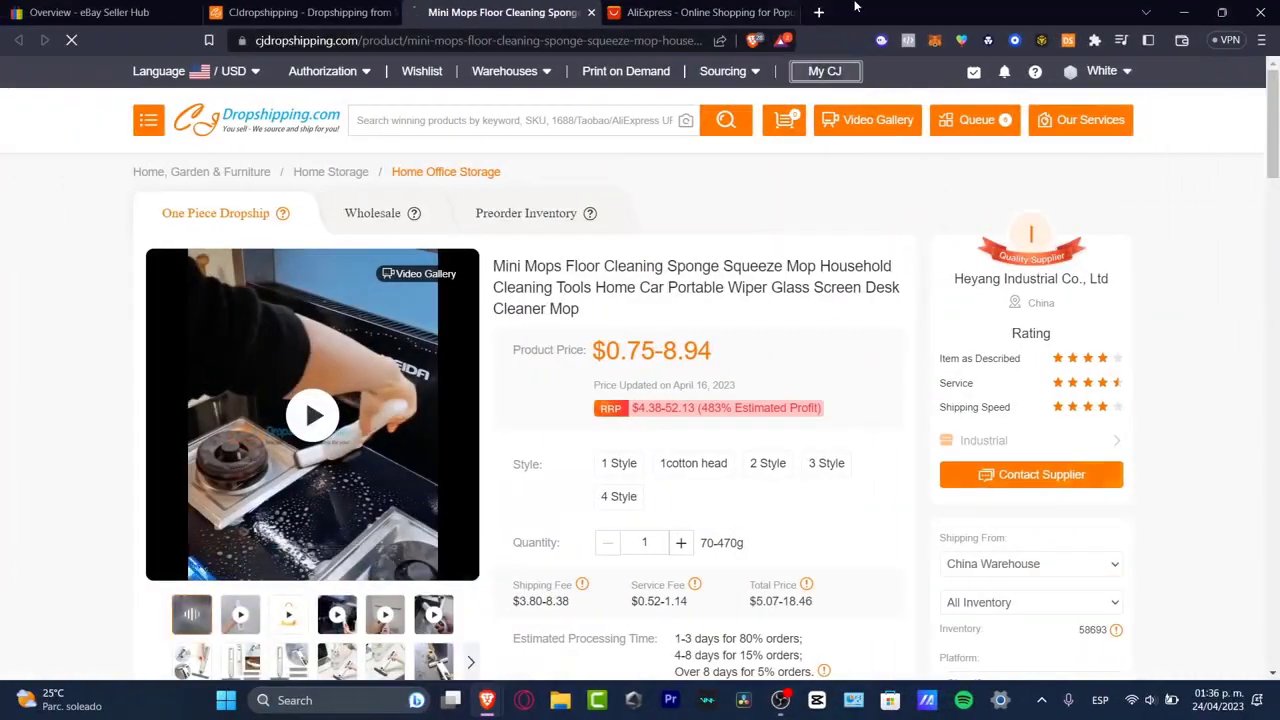
# Step: Open the eBay home page at ebay.com in a new browser tab
pyautogui.click(816, 12)
pyautogui.write('rbs')
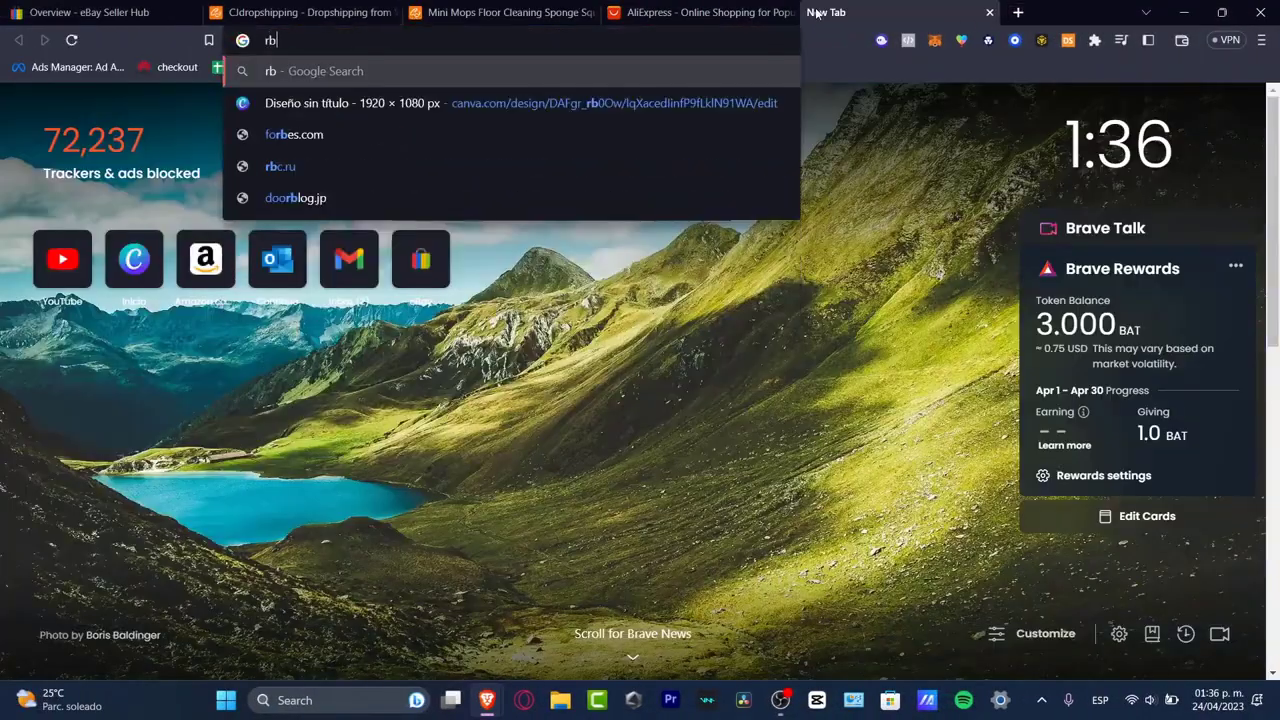
pyautogui.press('BackSpace')
pyautogui.press('BackSpace')
pyautogui.press('BackSpace')
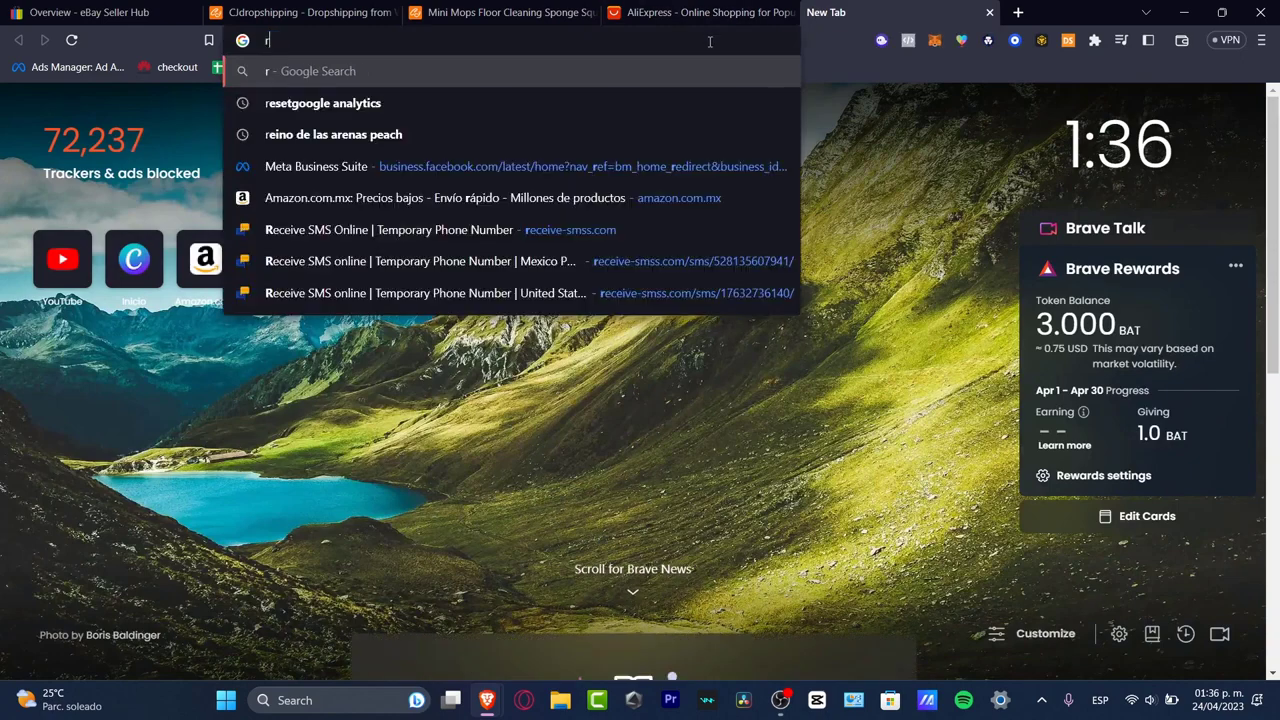
pyautogui.write('ebay.com')
pyautogui.press('Return')
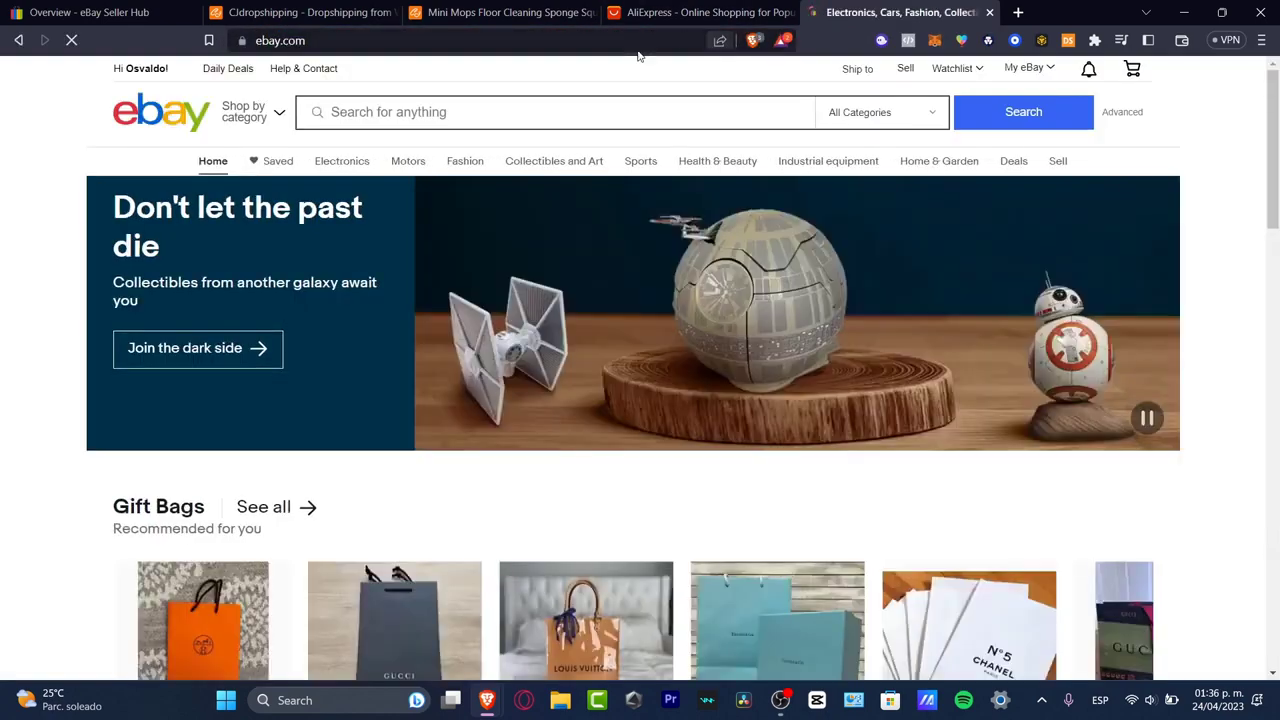
# Step: Search eBay for "Mini Mops Floor Cleaning Sponge Squeeze Mop Household" and look through the similar listings and their prices
pyautogui.click(522, 104)
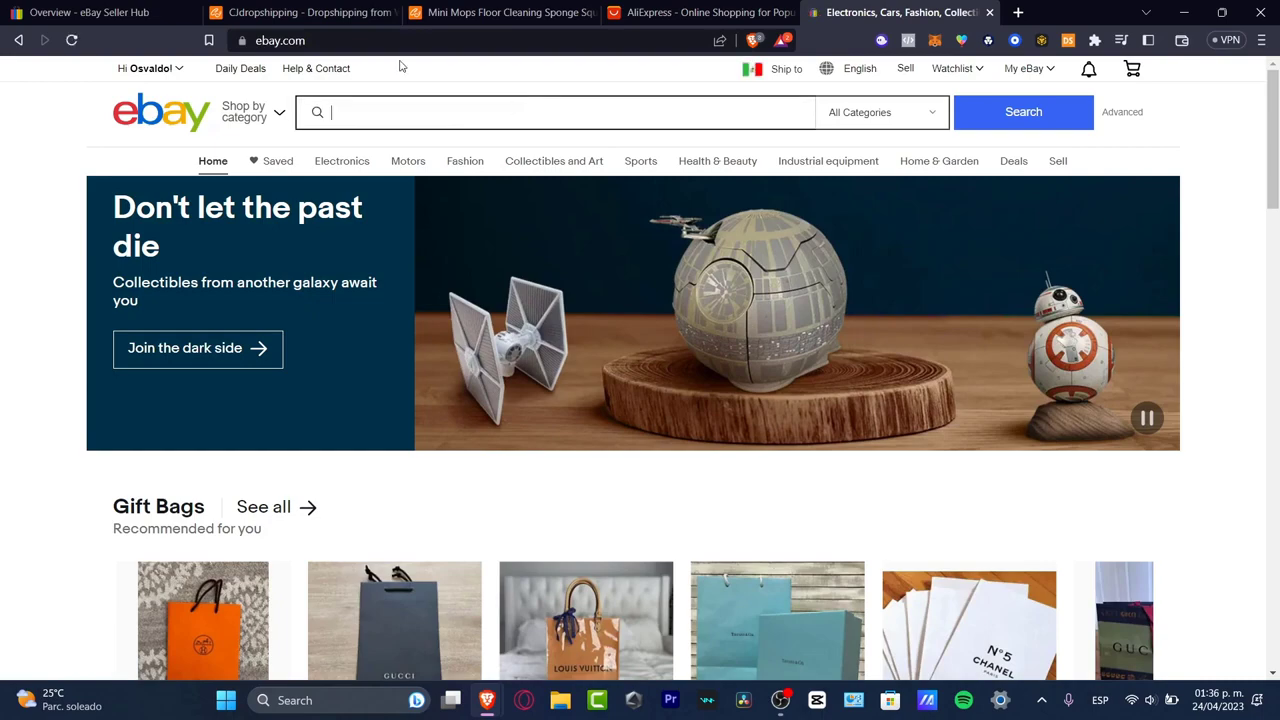
pyautogui.write('Mini Mops Floor Cleaning Sponge Squeeze Mop Household')
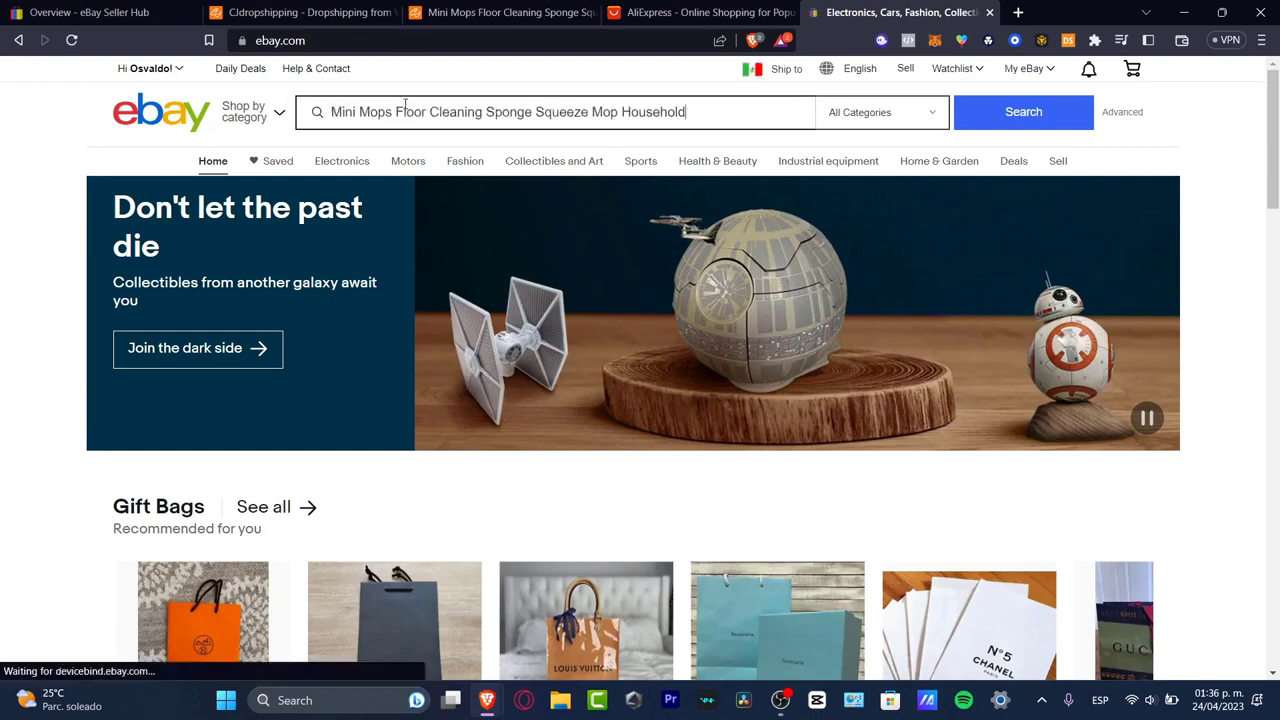
pyautogui.click(690, 12)
pyautogui.scroll(10, 635, 375)
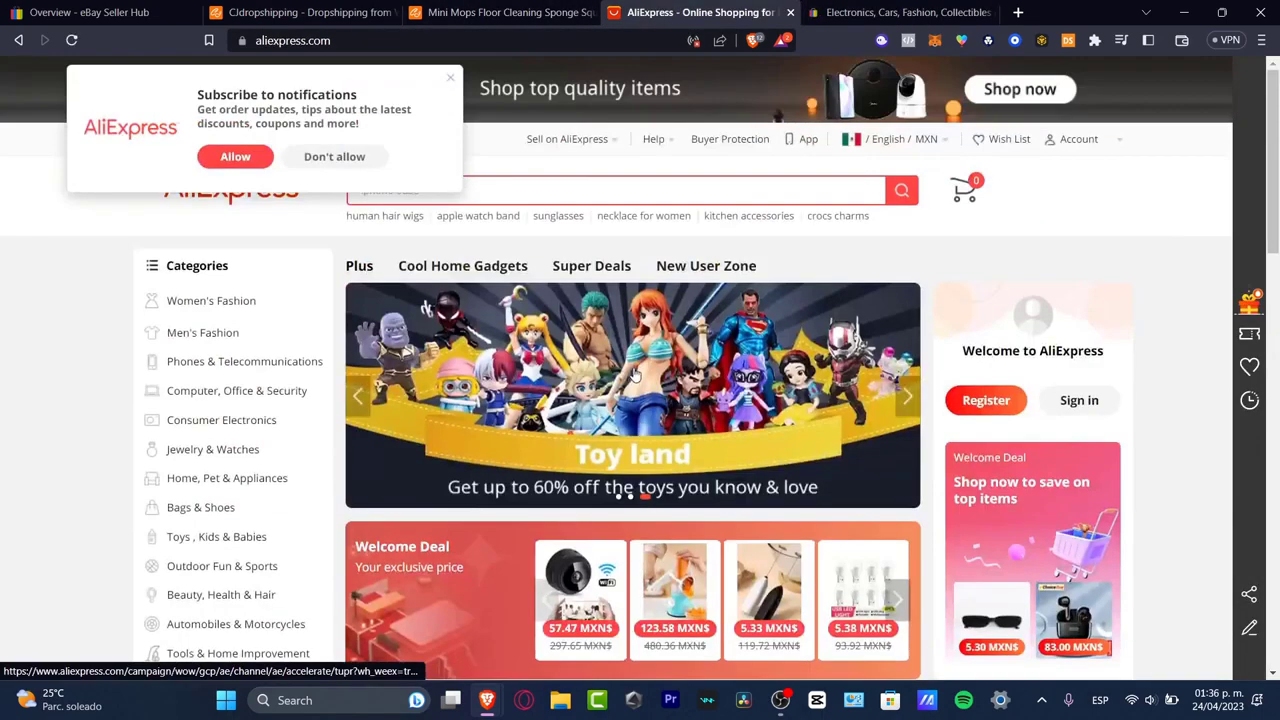
pyautogui.click(500, 12)
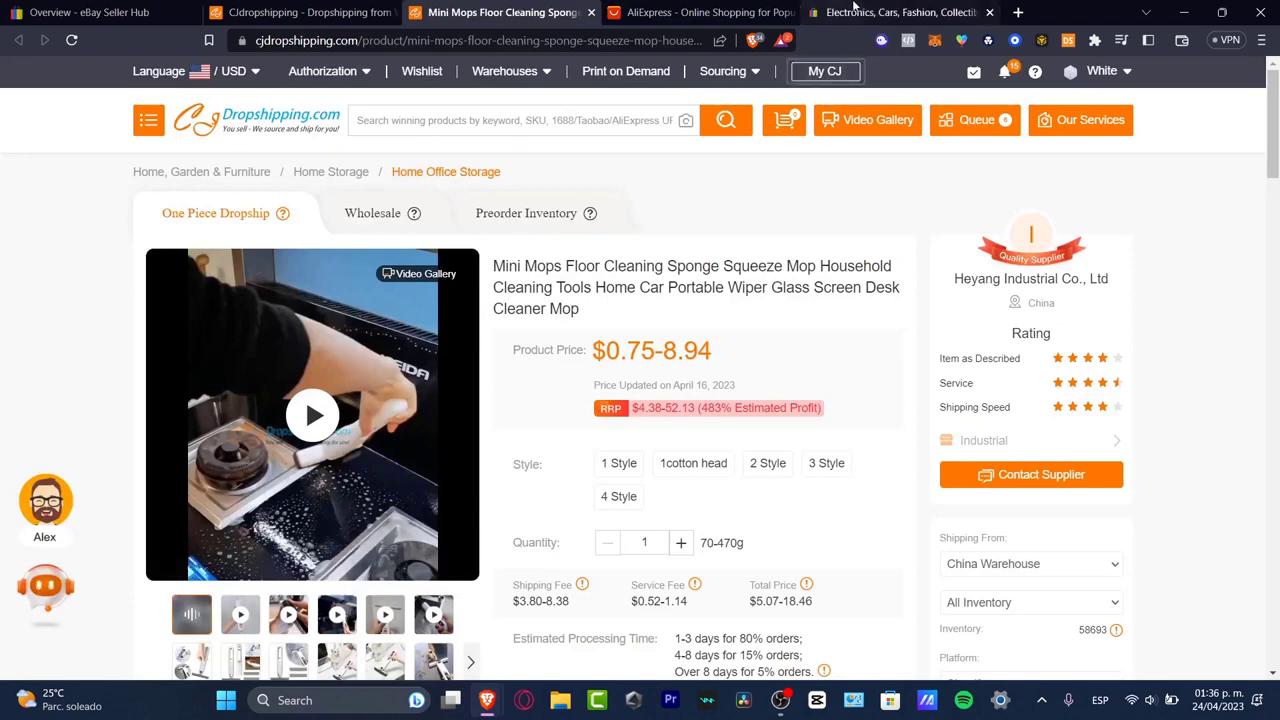
pyautogui.click(855, 10)
pyautogui.click(1118, 112)
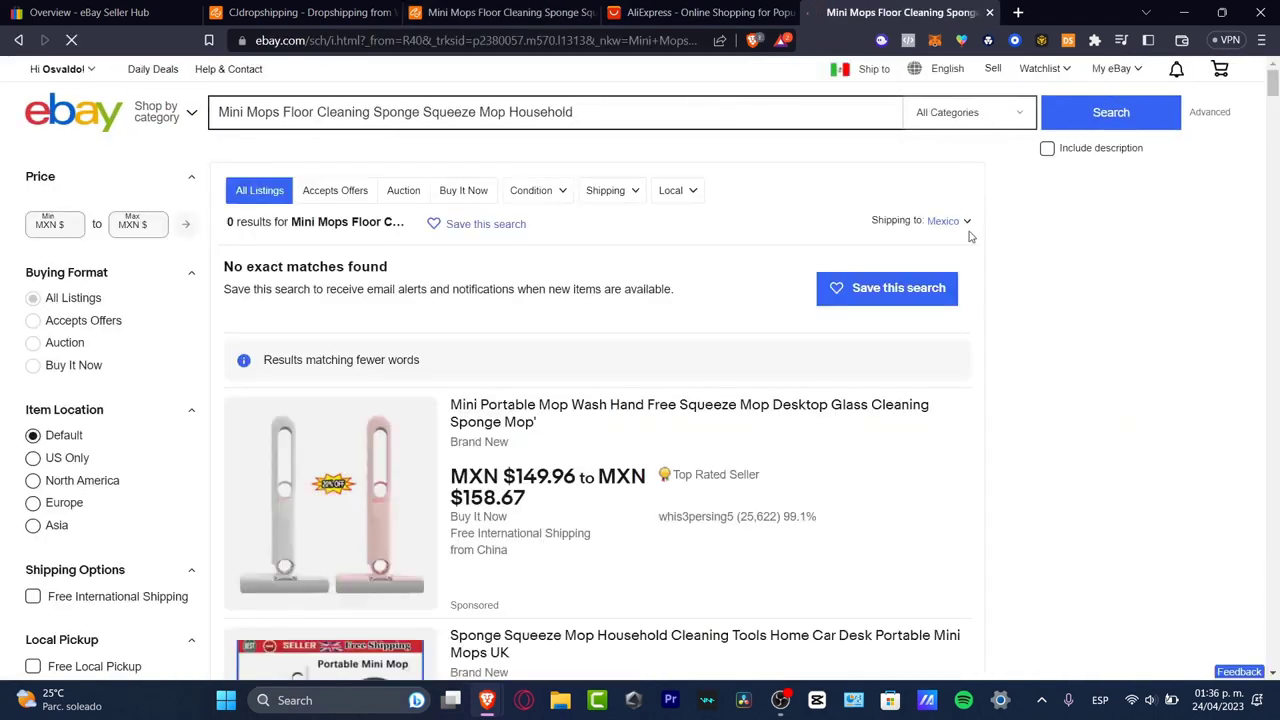
pyautogui.scroll(-5, 967, 250)
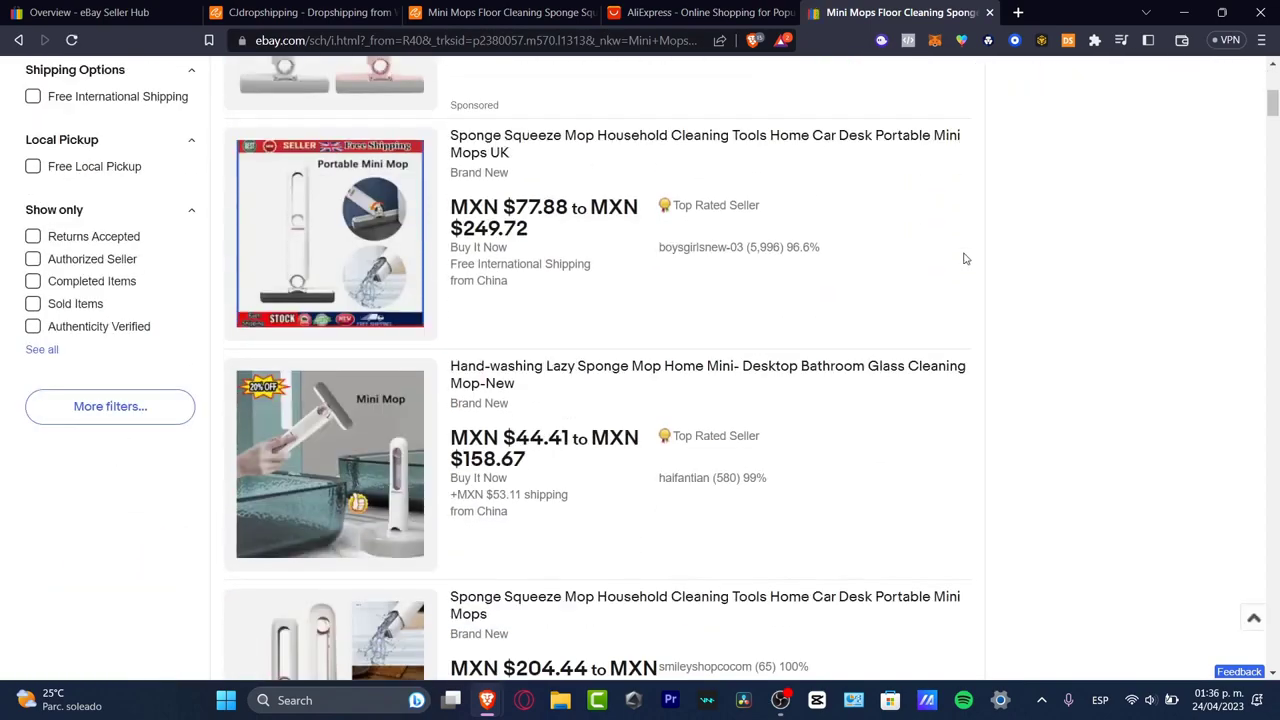
pyautogui.scroll(2, 370, 485)
pyautogui.scroll(-9, 360, 300)
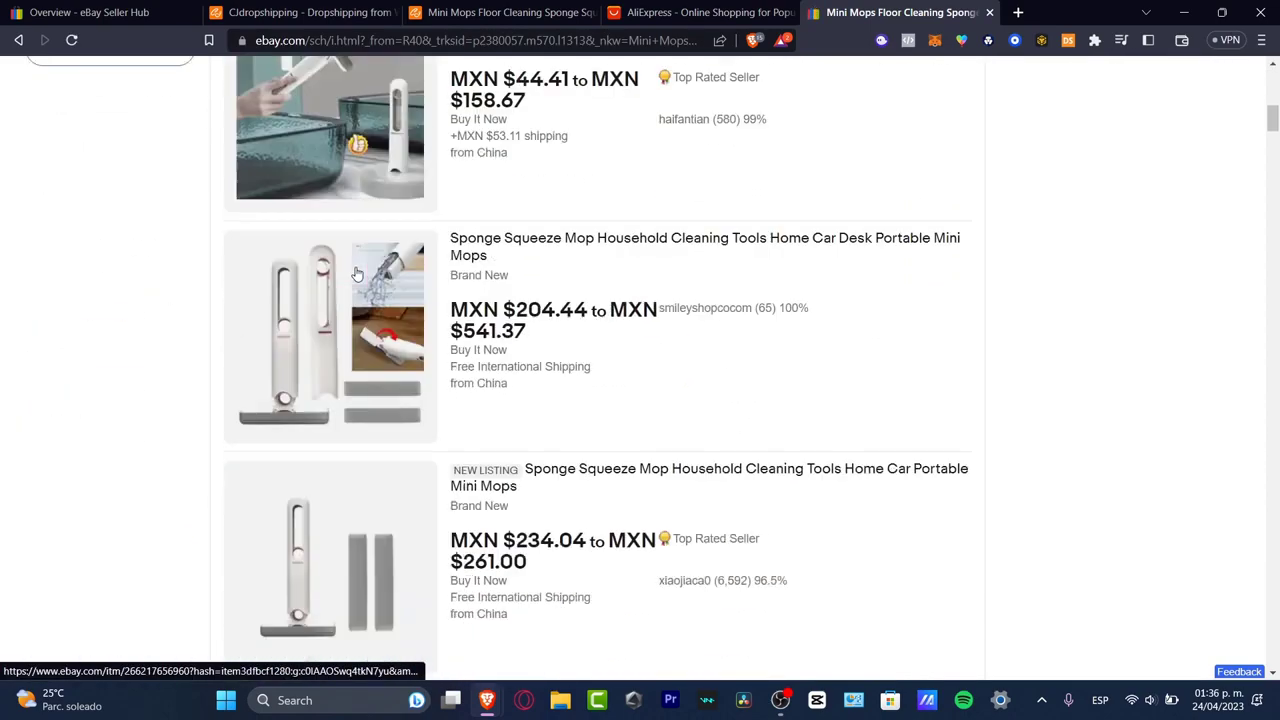
pyautogui.scroll(12, 357, 273)
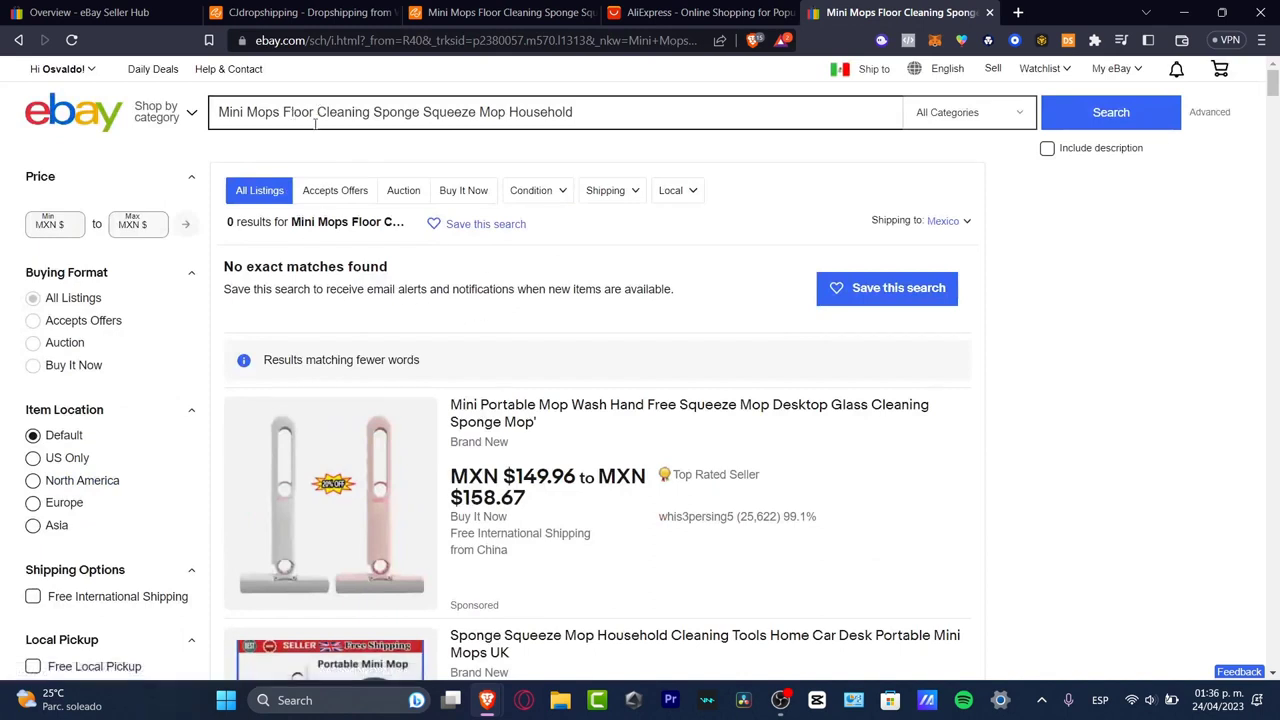
# Step: Shorten the eBay search to "Mini Mops Floor Cleaning Sponge" and further to "Mini Mops Floor", and compare the competing mop listings
pyautogui.moveTo(422, 104); pyautogui.dragTo(580, 110)
pyautogui.press('BackSpace')
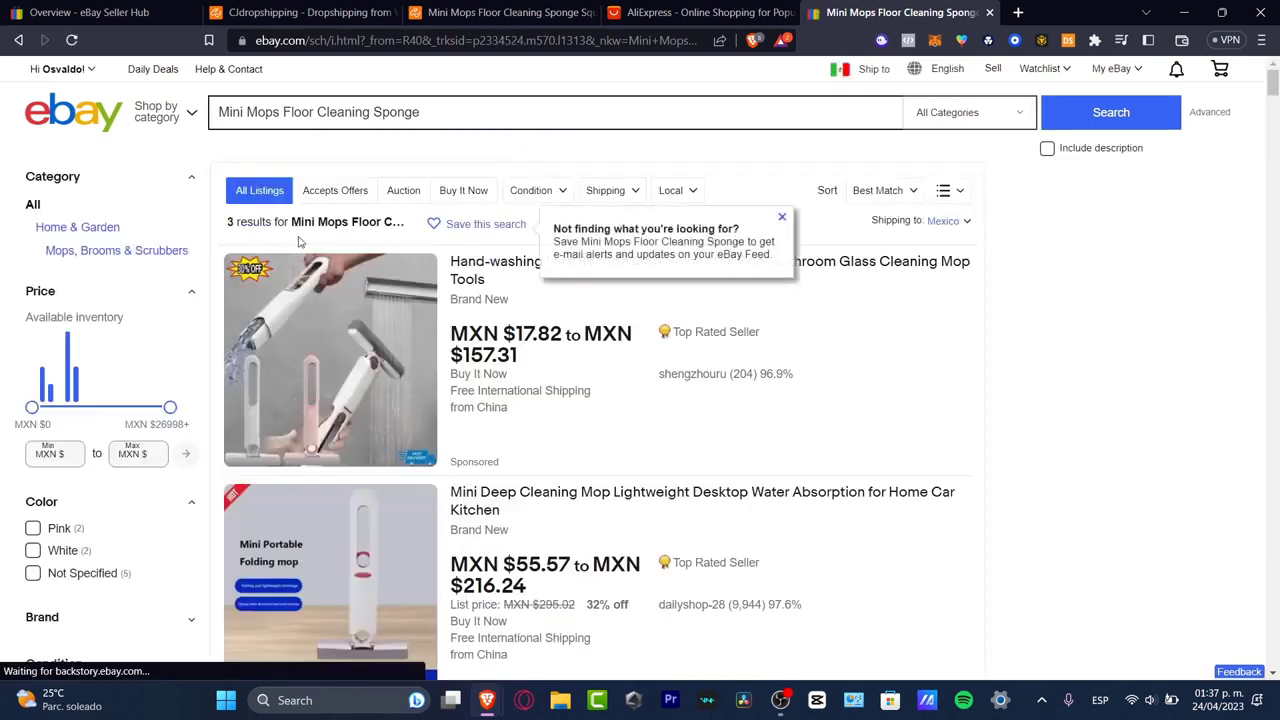
pyautogui.moveTo(462, 108); pyautogui.dragTo(315, 112)
pyautogui.press('BackSpace')
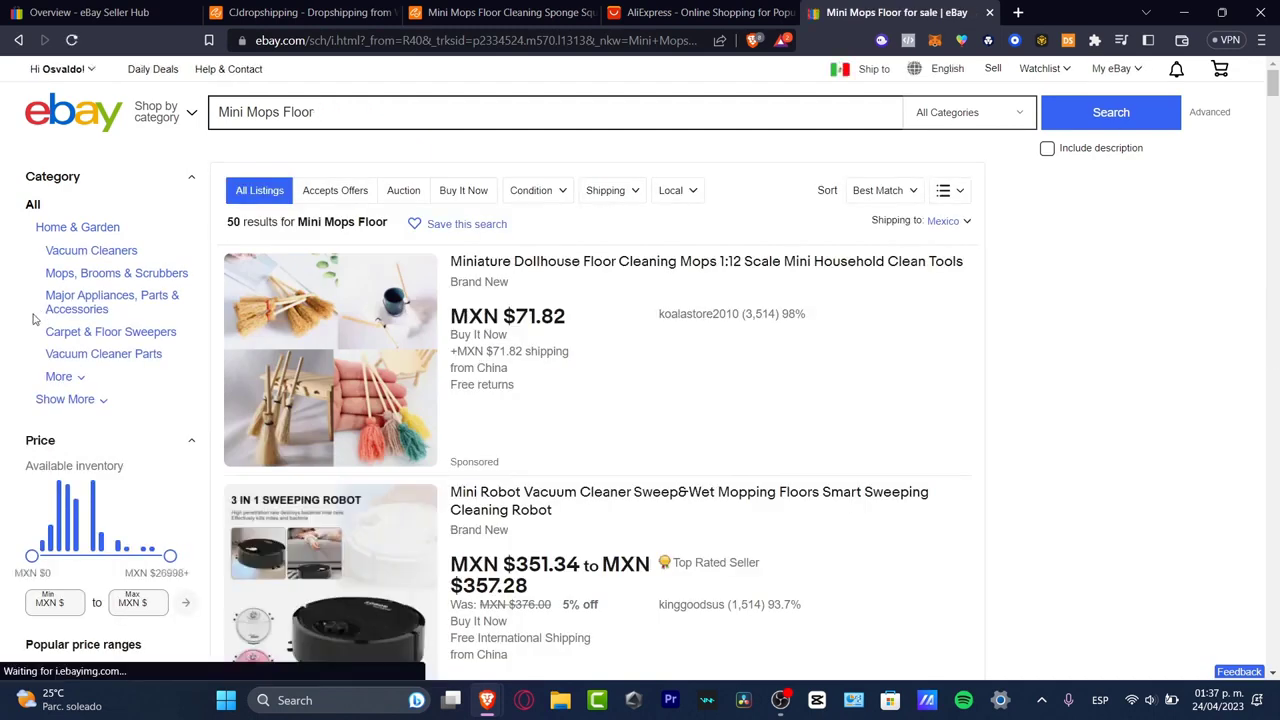
pyautogui.scroll(-8, 640, 420)
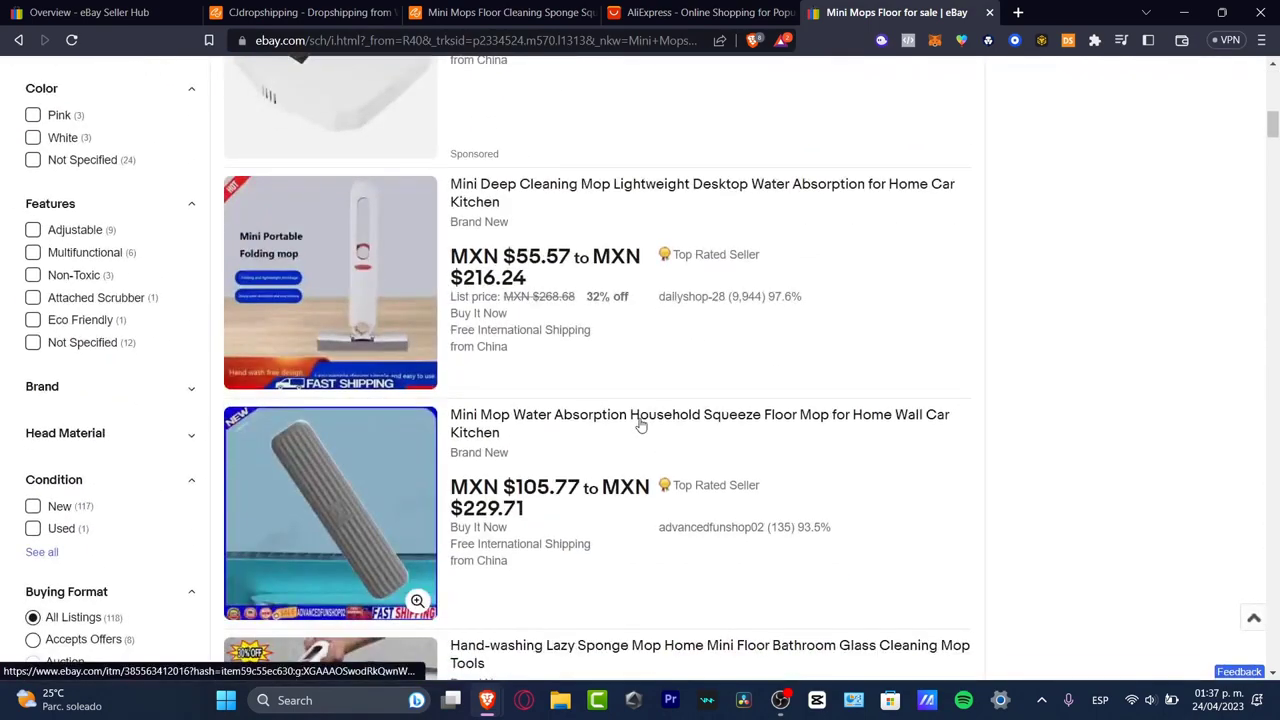
pyautogui.scroll(-8, 640, 425)
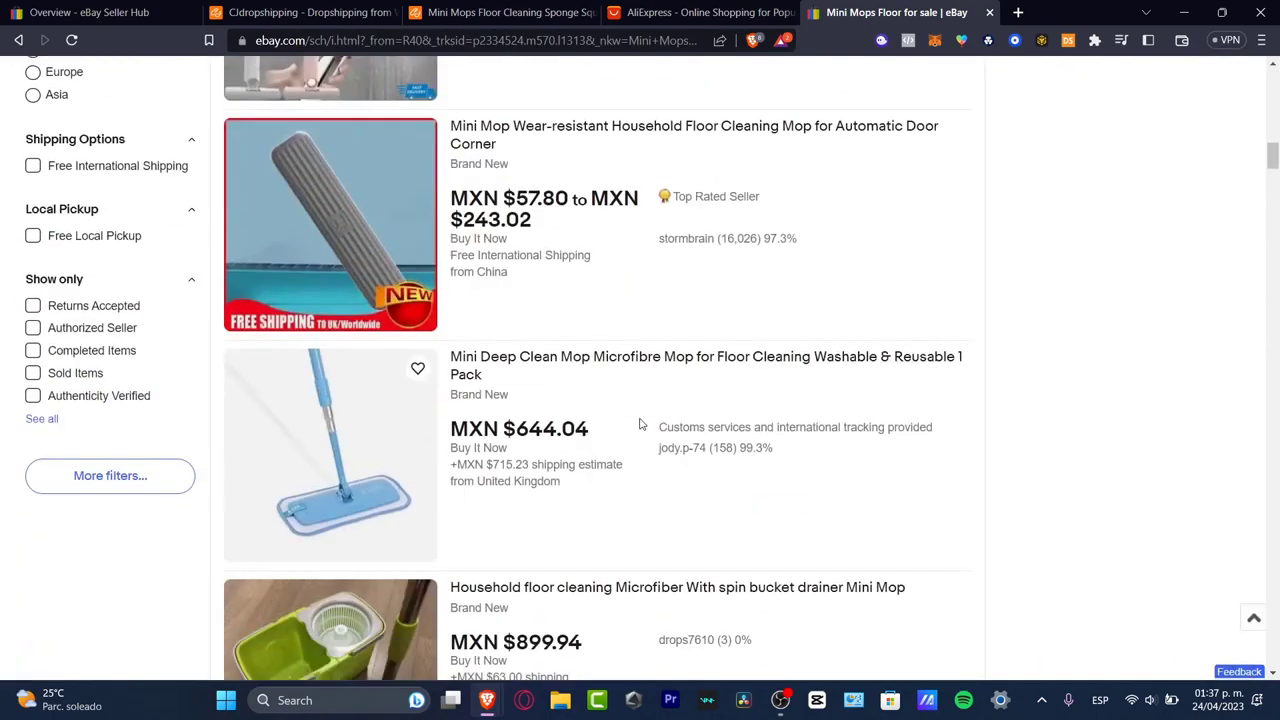
pyautogui.scroll(5, 641, 424)
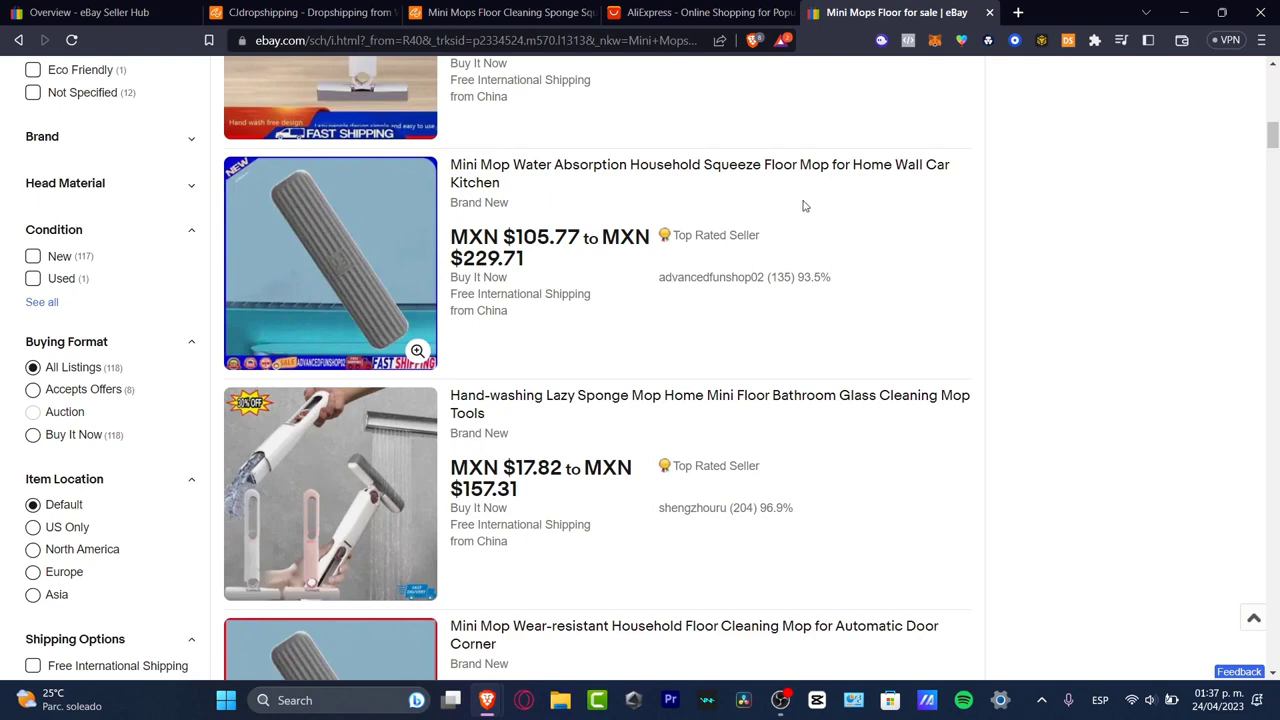
# Step: Start listing the mini mop from its CJ Dropshipping product page and select the Wix store Humans as the target store
pyautogui.click(500, 12)
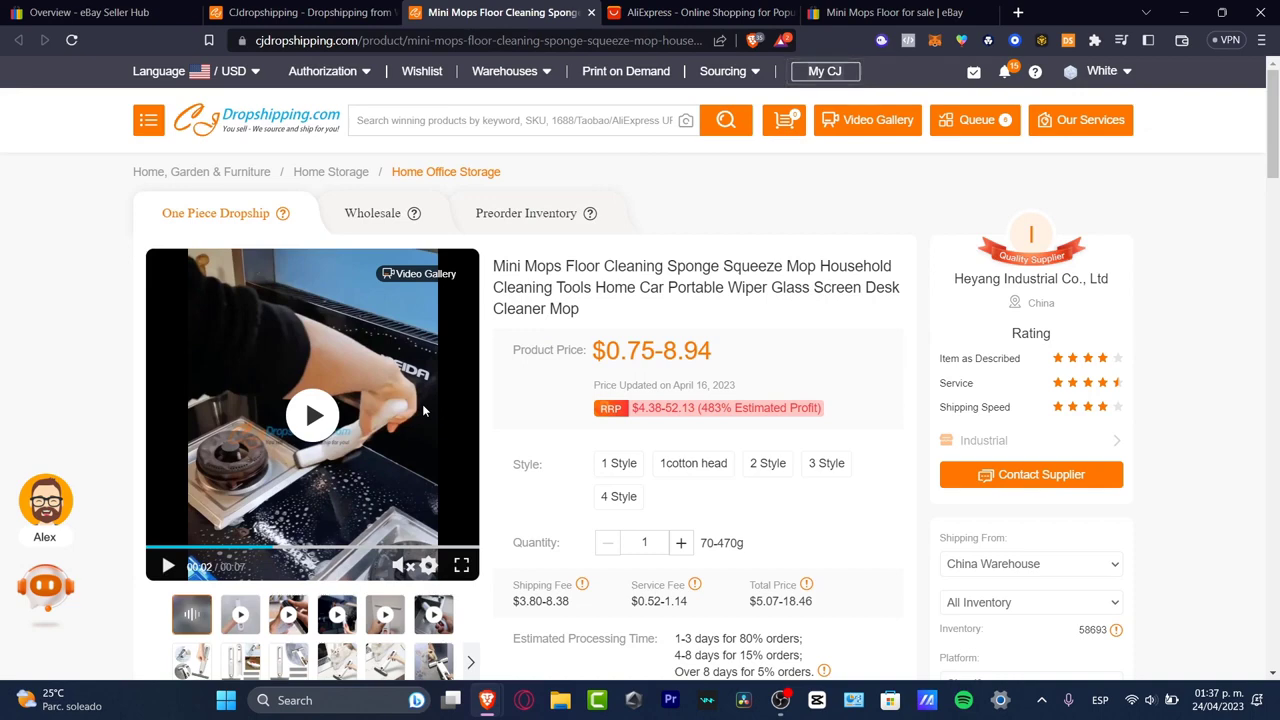
pyautogui.scroll(-3, 430, 418)
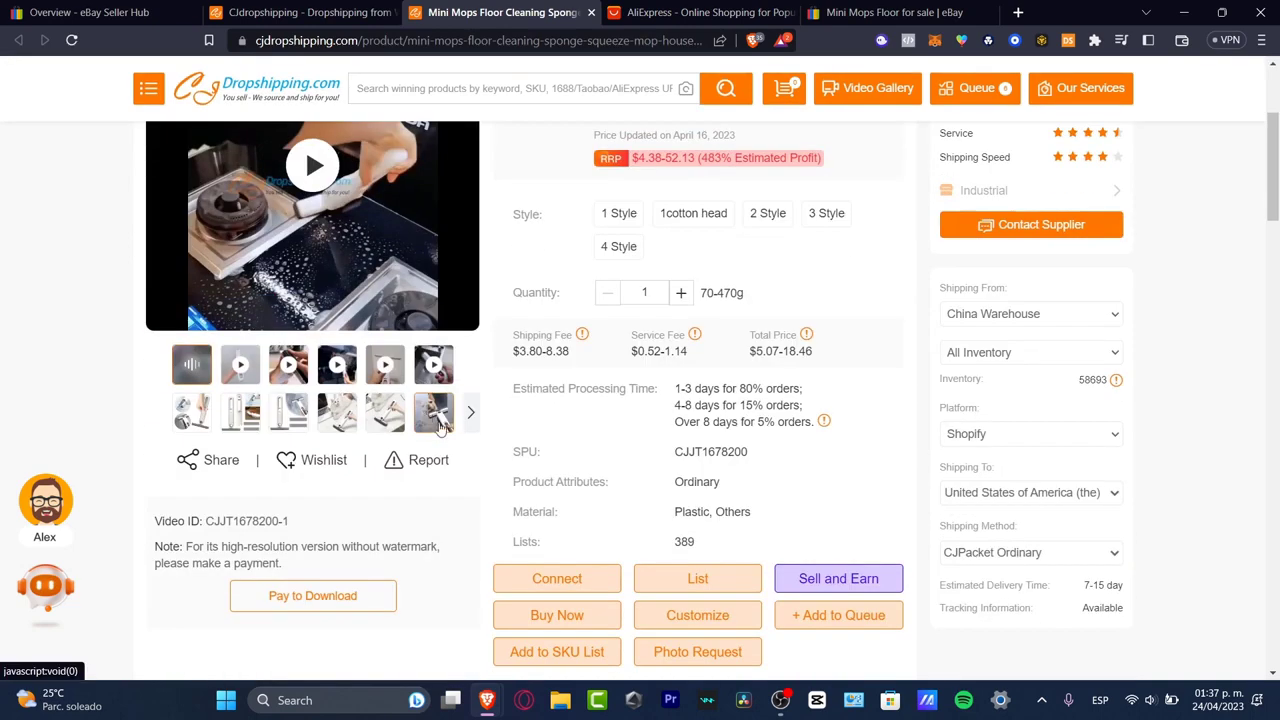
pyautogui.click(733, 589)
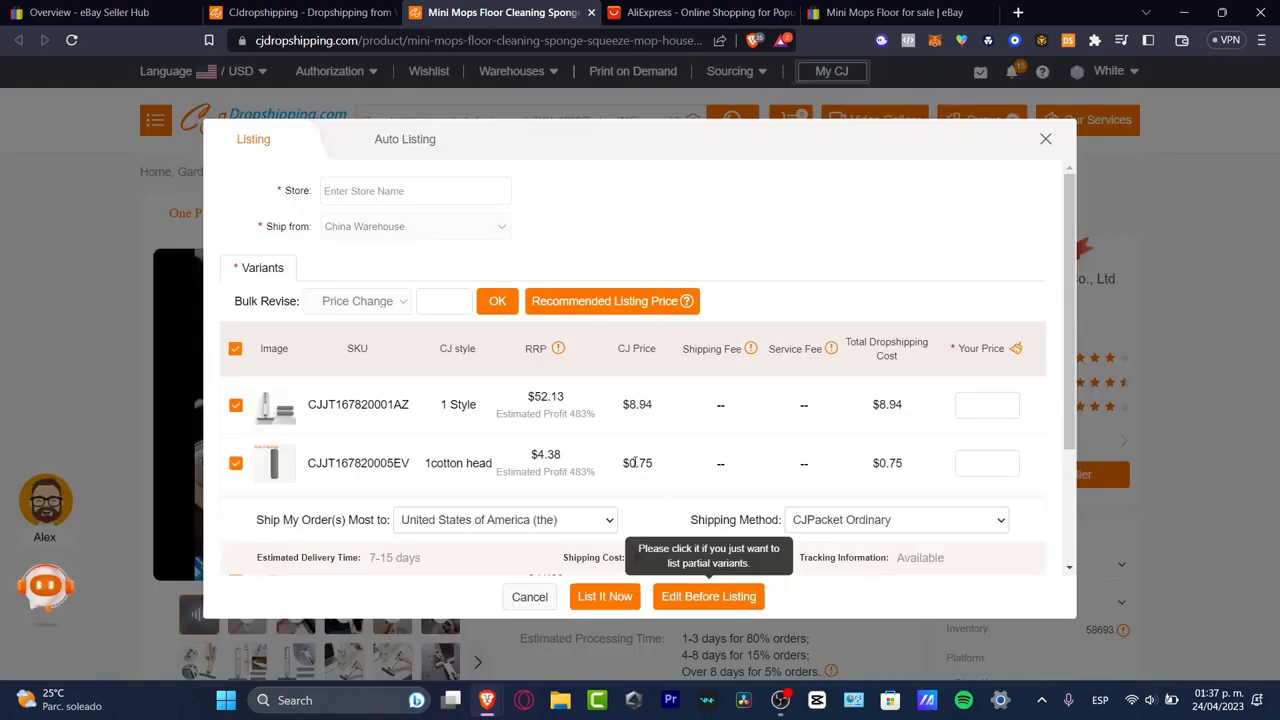
pyautogui.click(370, 194)
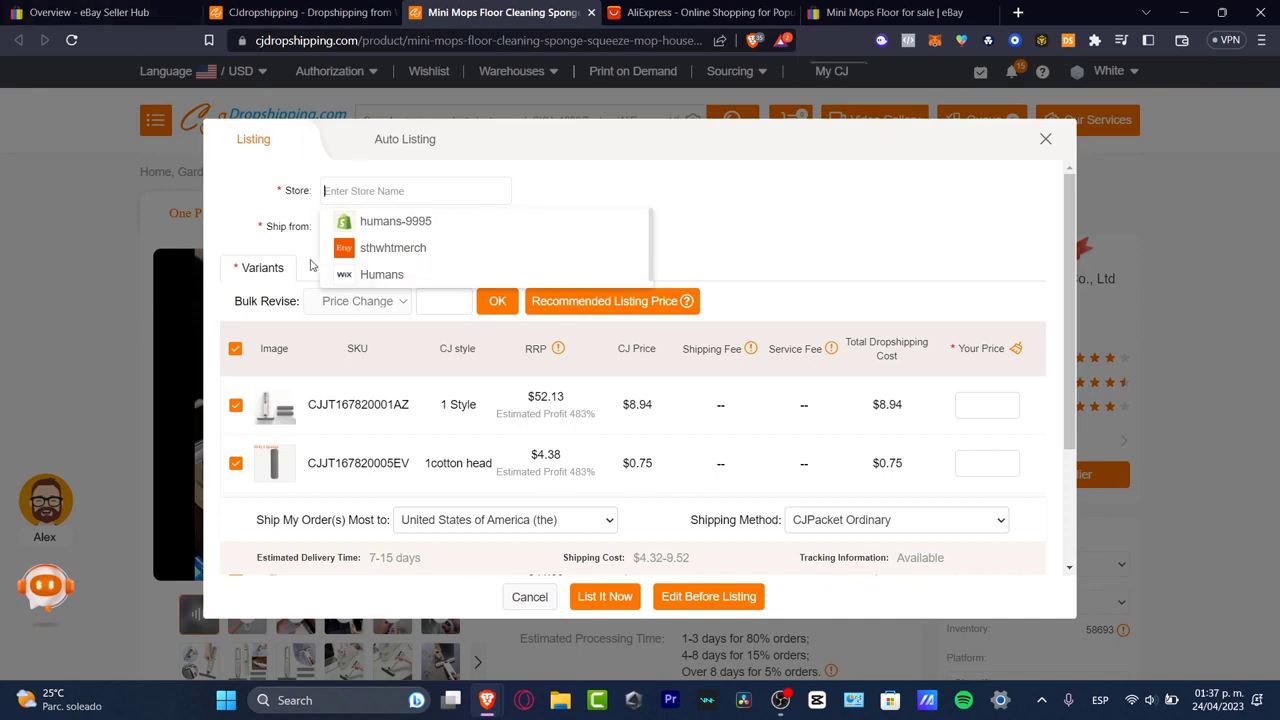
pyautogui.click(375, 272)
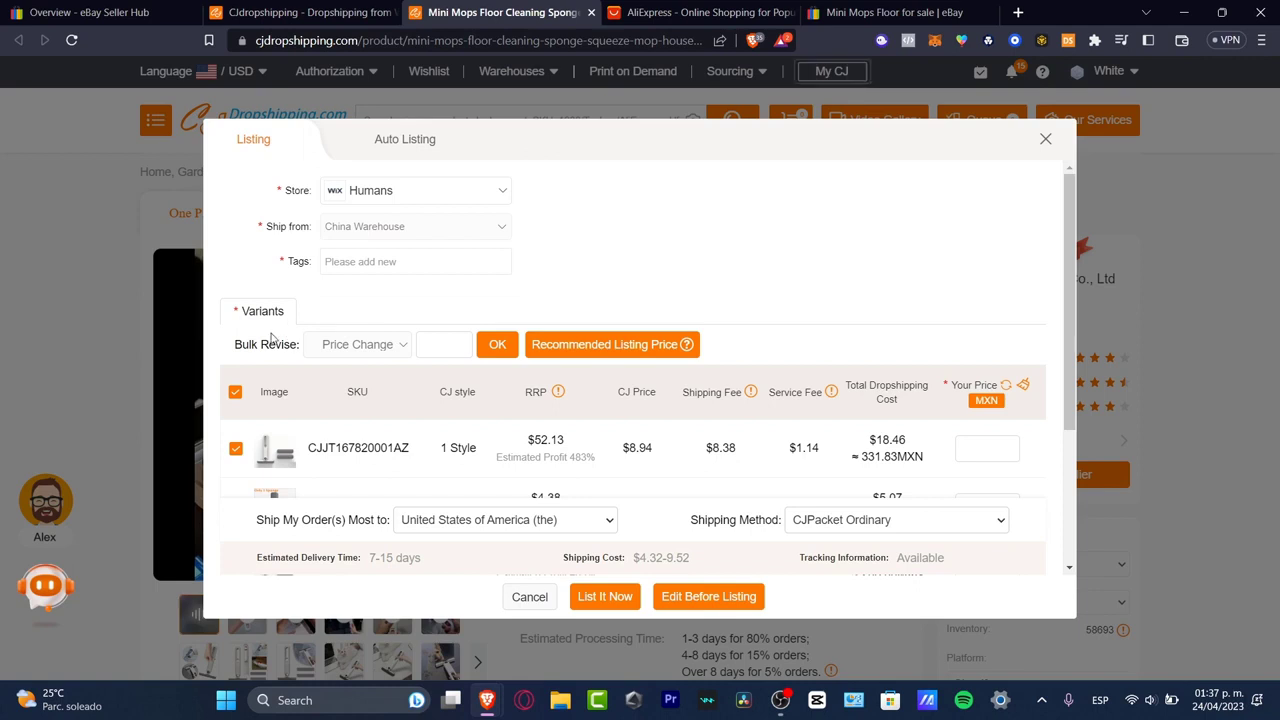
# Step: Review the product variants and examine the CJ price, shipping fee, service fee and total dropshipping cost of 1 Style
pyautogui.scroll(-2, 713, 436)
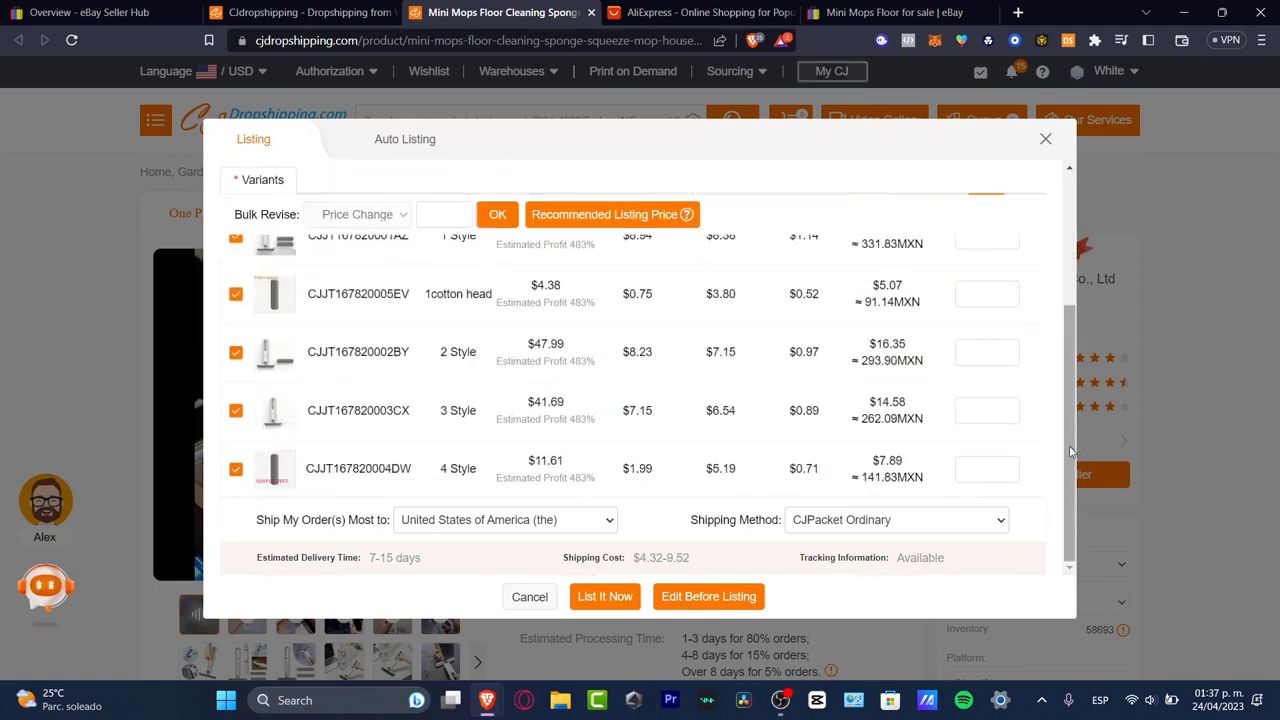
pyautogui.moveTo(1069, 445); pyautogui.dragTo(1066, 392)
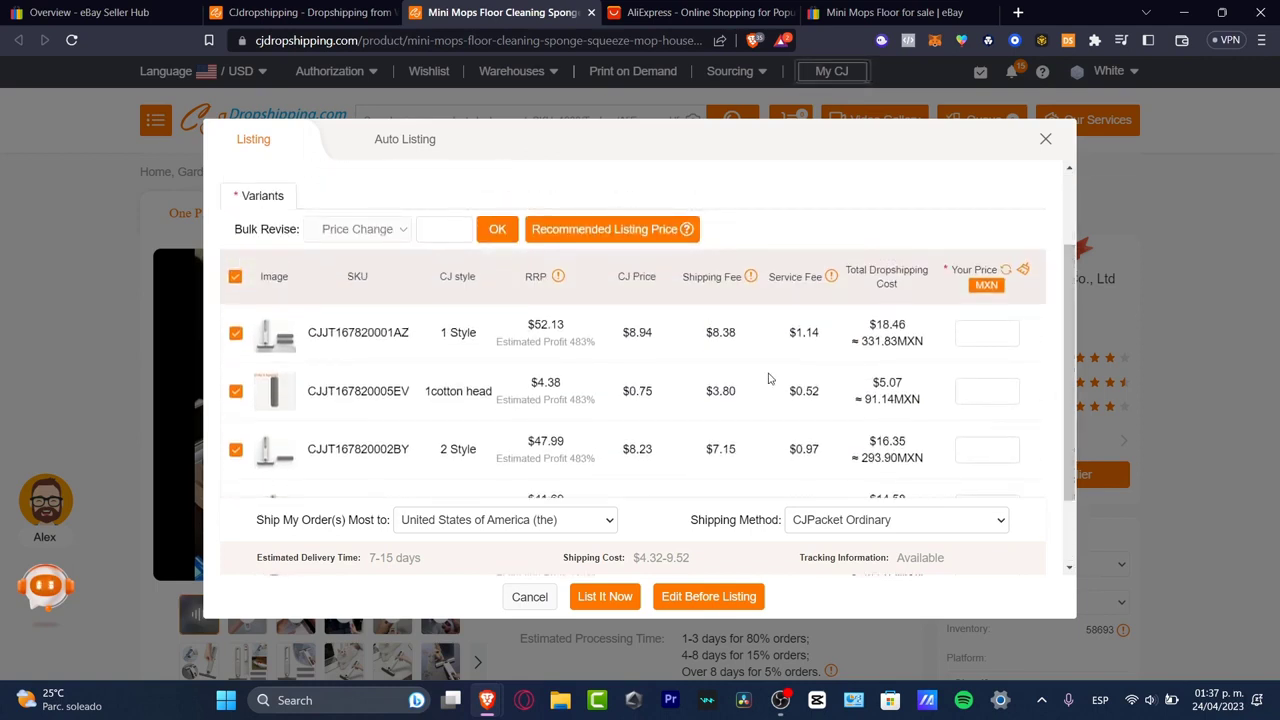
pyautogui.moveTo(620, 332); pyautogui.dragTo(657, 334)
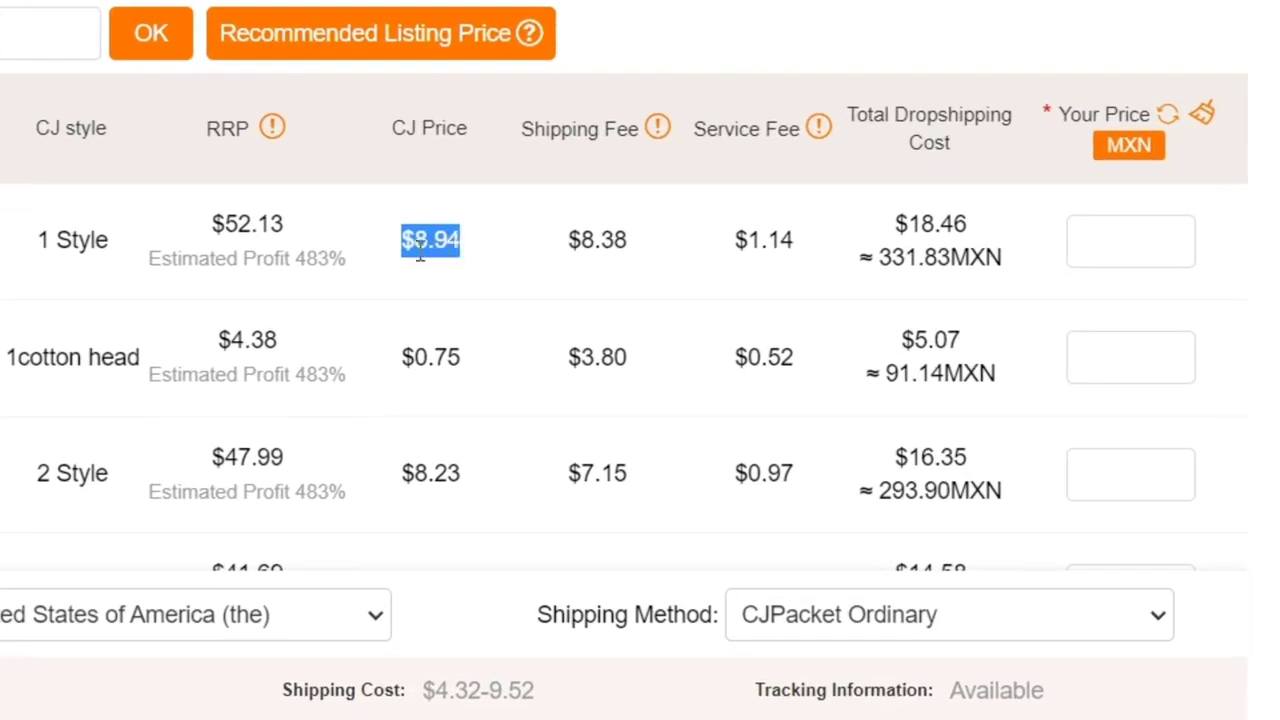
pyautogui.moveTo(550, 250); pyautogui.dragTo(796, 242)
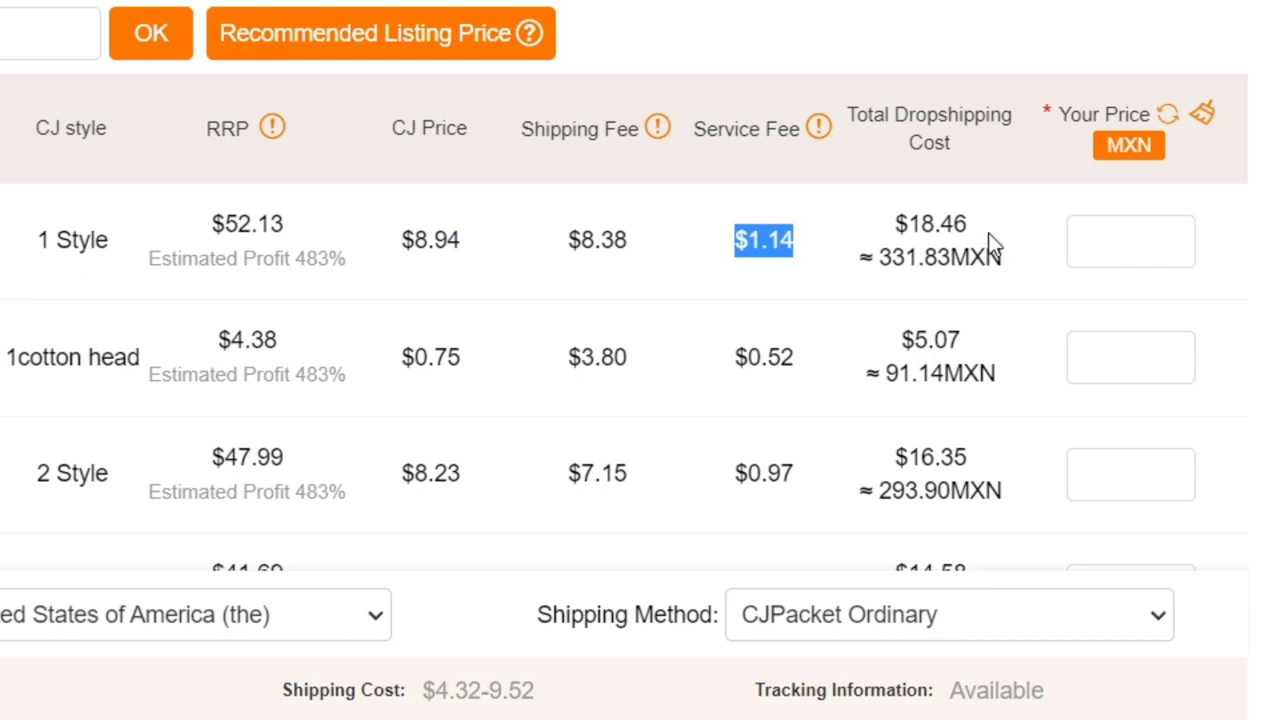
pyautogui.moveTo(968, 224); pyautogui.dragTo(898, 225)
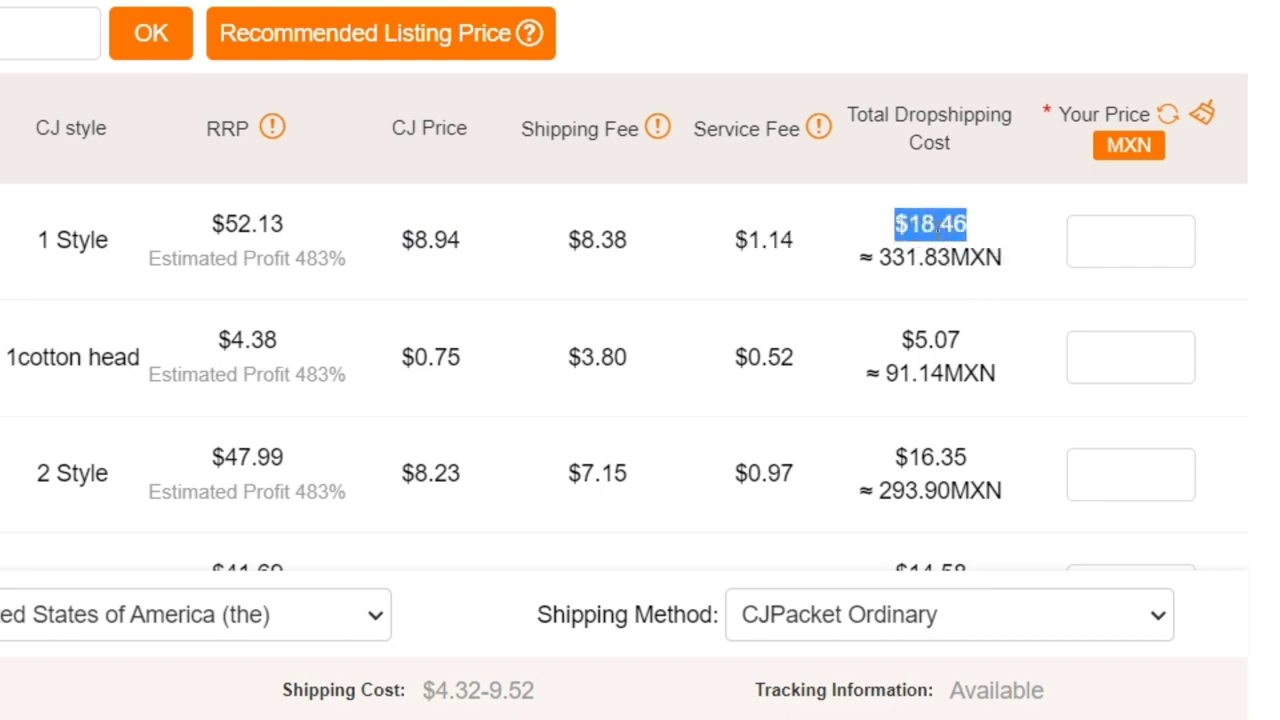
# Step: Try selling prices of 20 MXN and 0 MXN for the 1 Style variant
pyautogui.click(1087, 245)
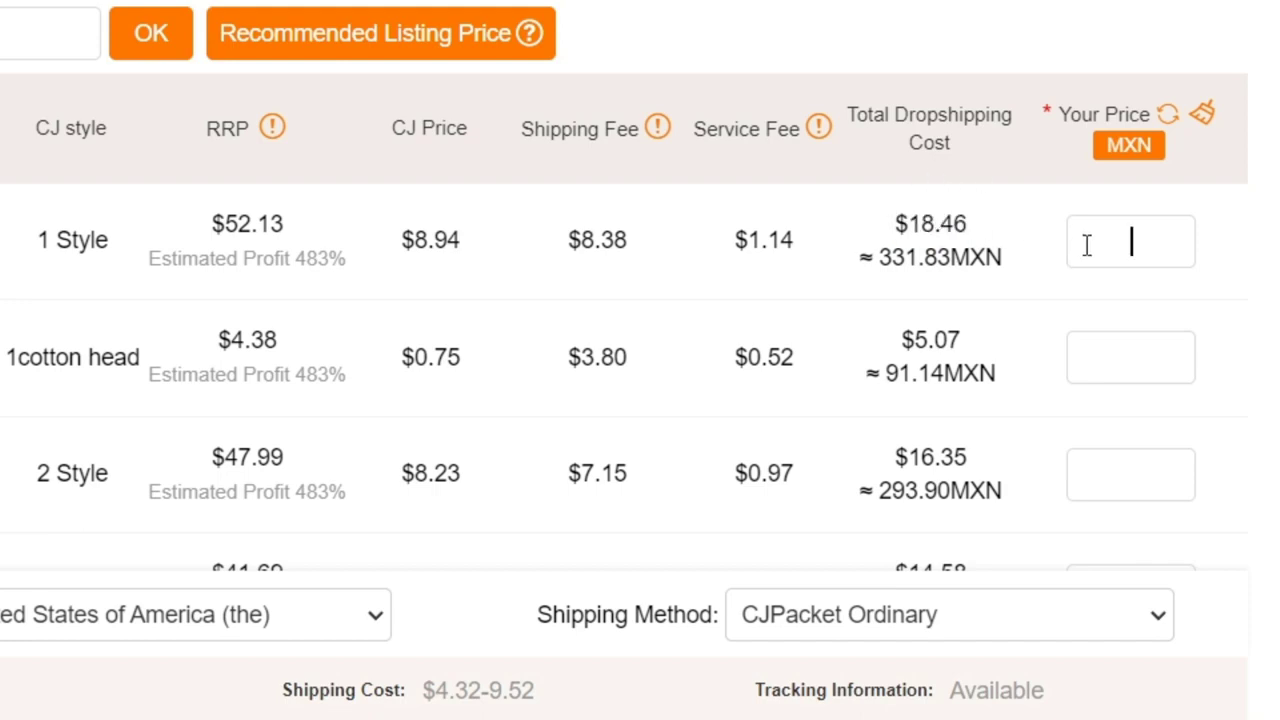
pyautogui.write('20')
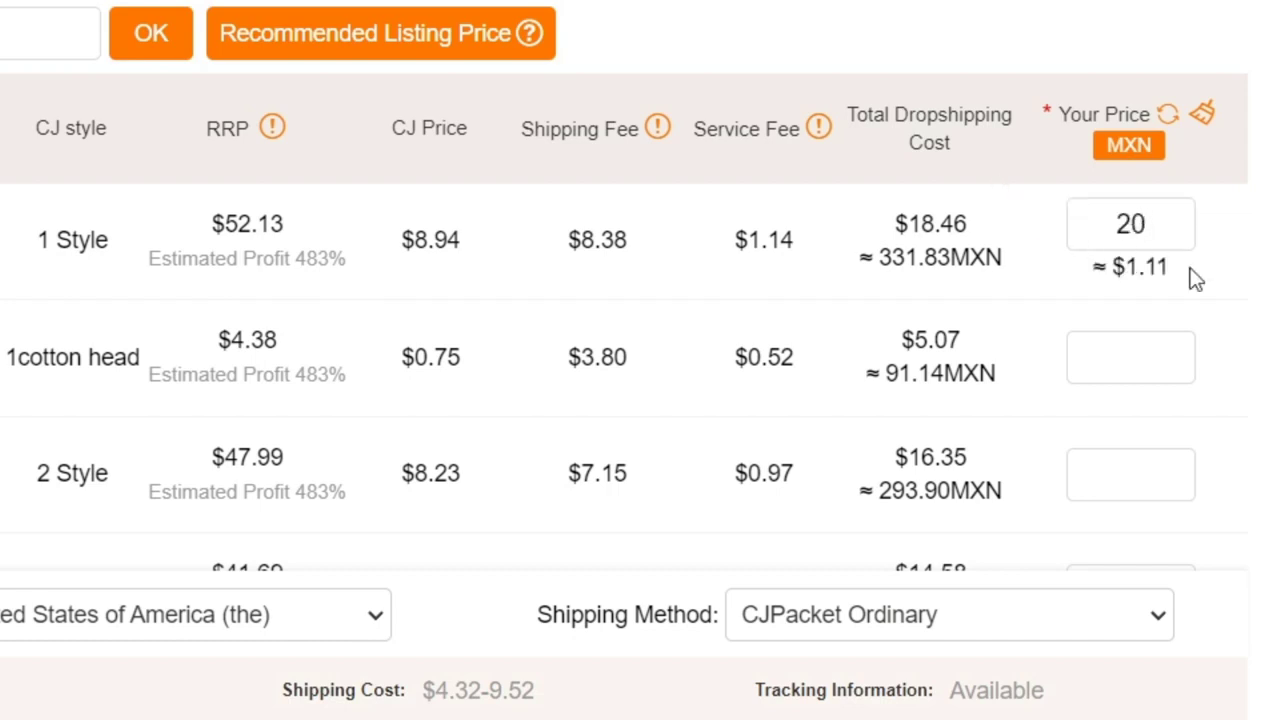
pyautogui.moveTo(1194, 277); pyautogui.dragTo(1112, 266)
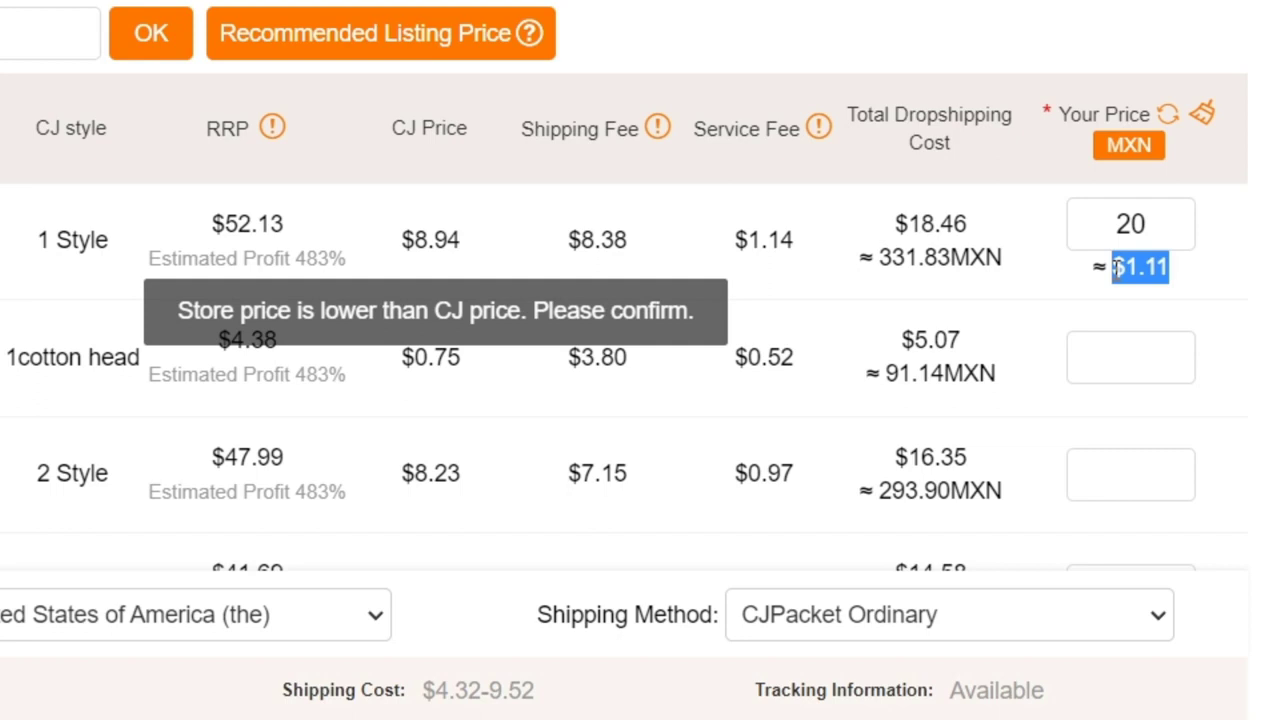
pyautogui.click(1133, 207)
pyautogui.doubleClick(1133, 207)
pyautogui.write('0')
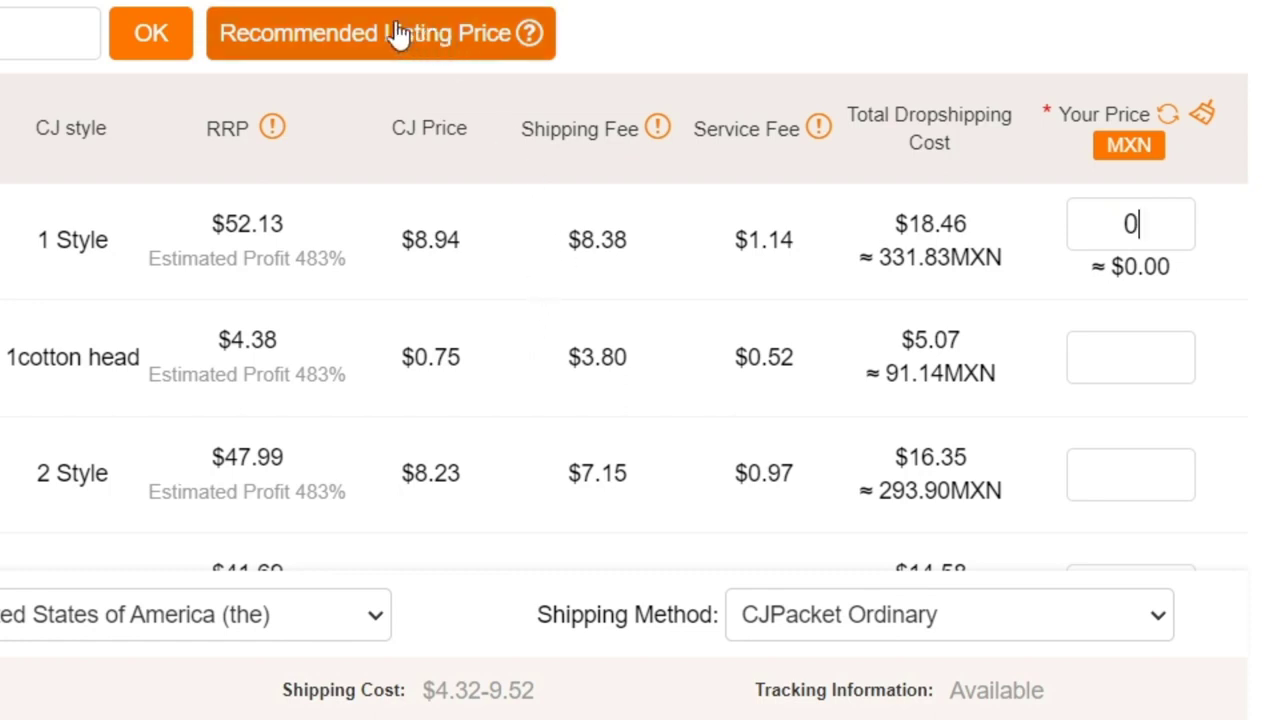
# Step: Apply the recommended listing price to all mop variants and try to list the product immediately
pyautogui.click(373, 40)
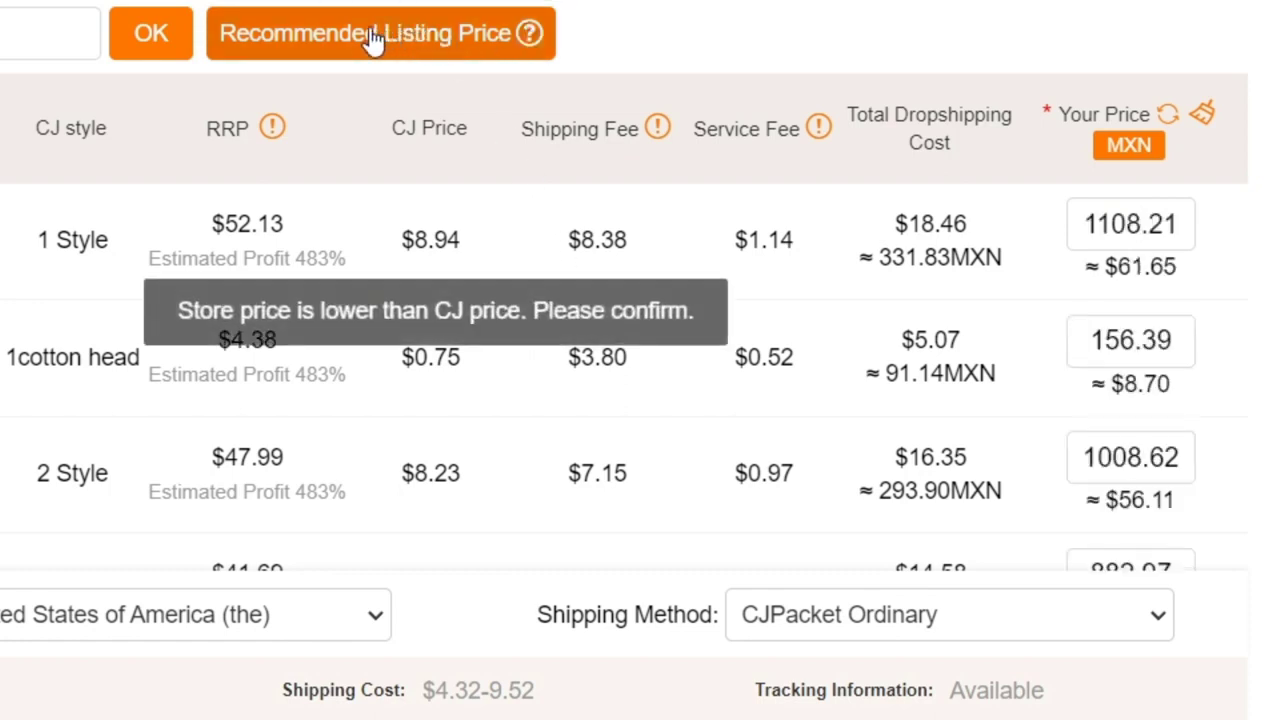
pyautogui.moveTo(1118, 267); pyautogui.dragTo(1183, 284)
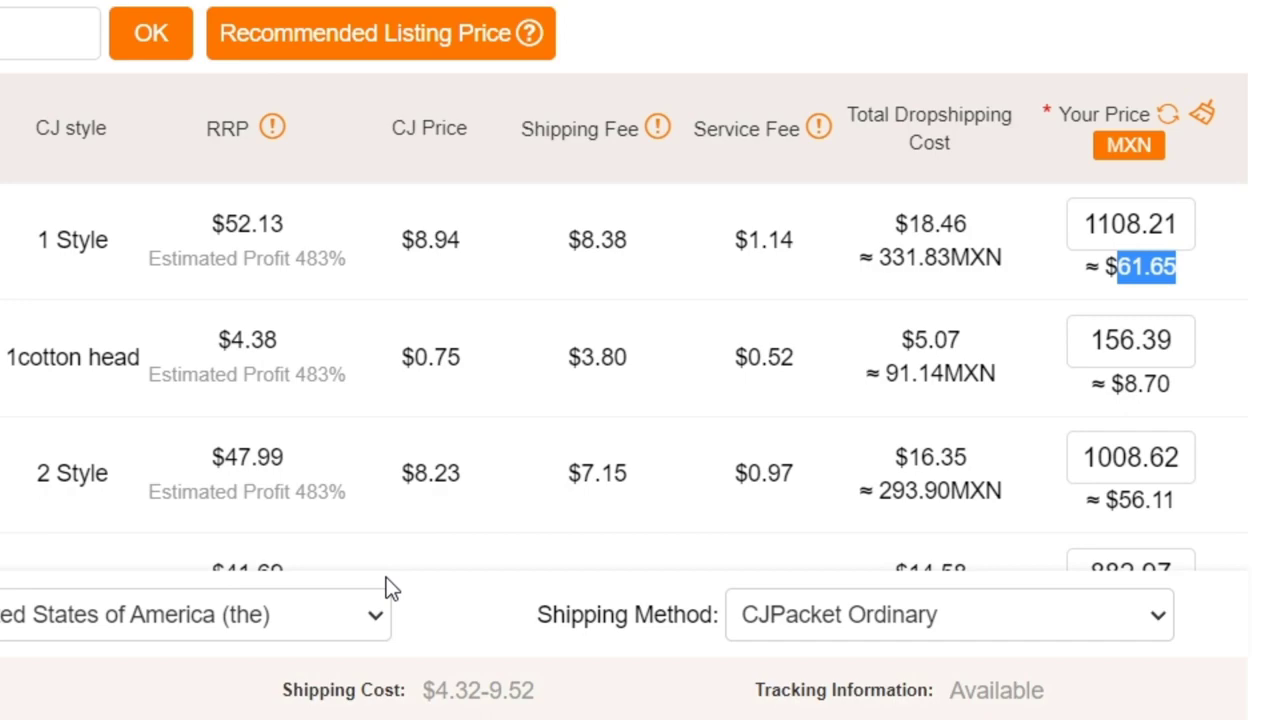
pyautogui.click(395, 715)
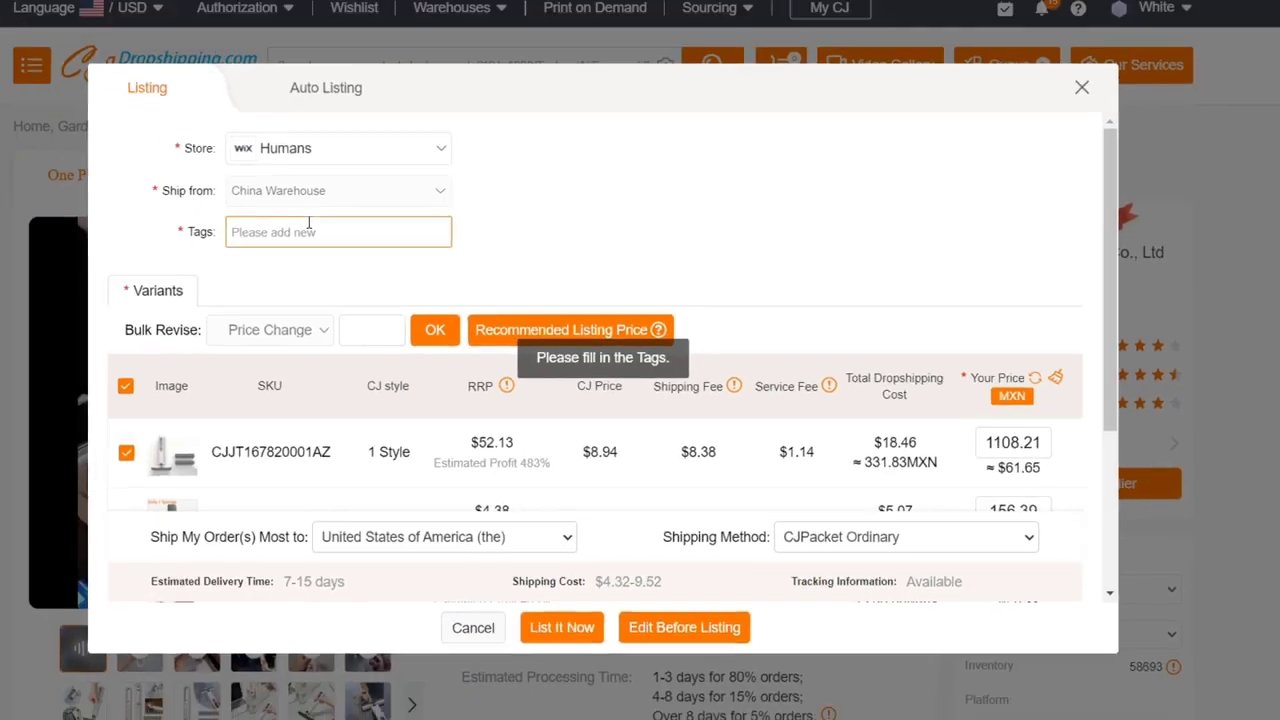
# Step: Add the tag "cleaner" to the mop listing and check the prices of the remaining variants
pyautogui.click(309, 224)
pyautogui.write('cleaner')
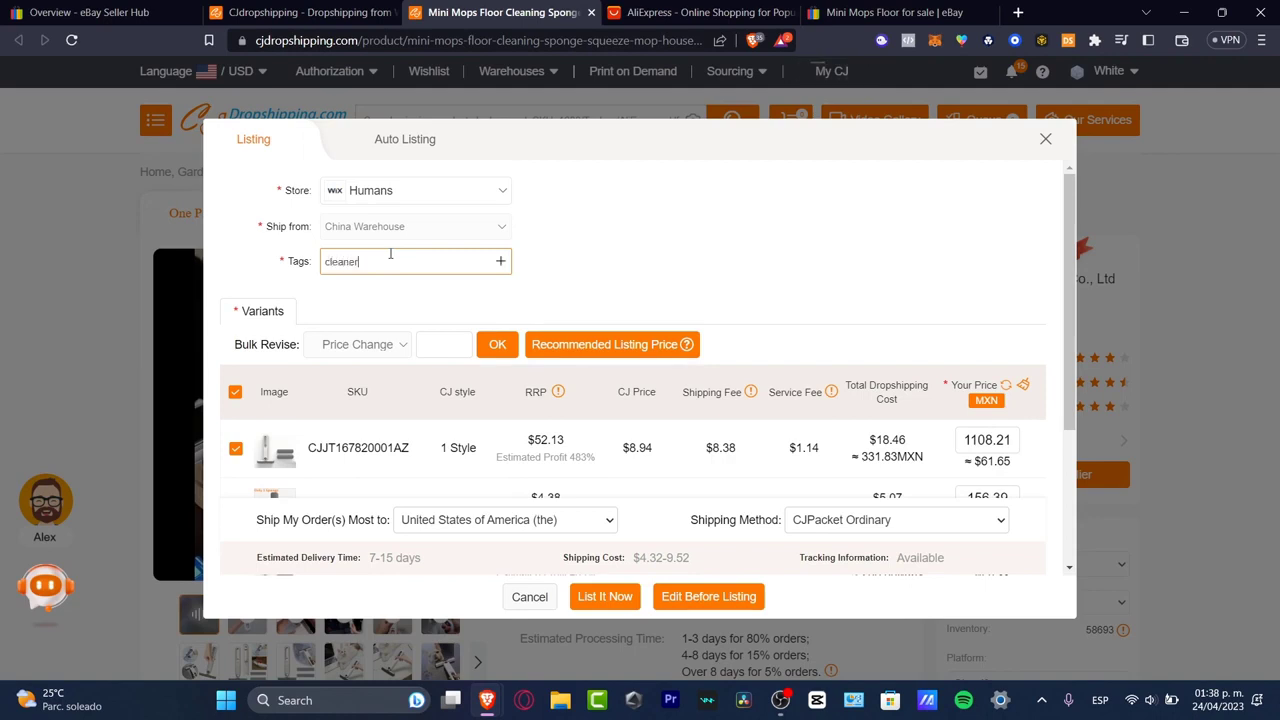
pyautogui.click(501, 261)
pyautogui.scroll(-3, 620, 420)
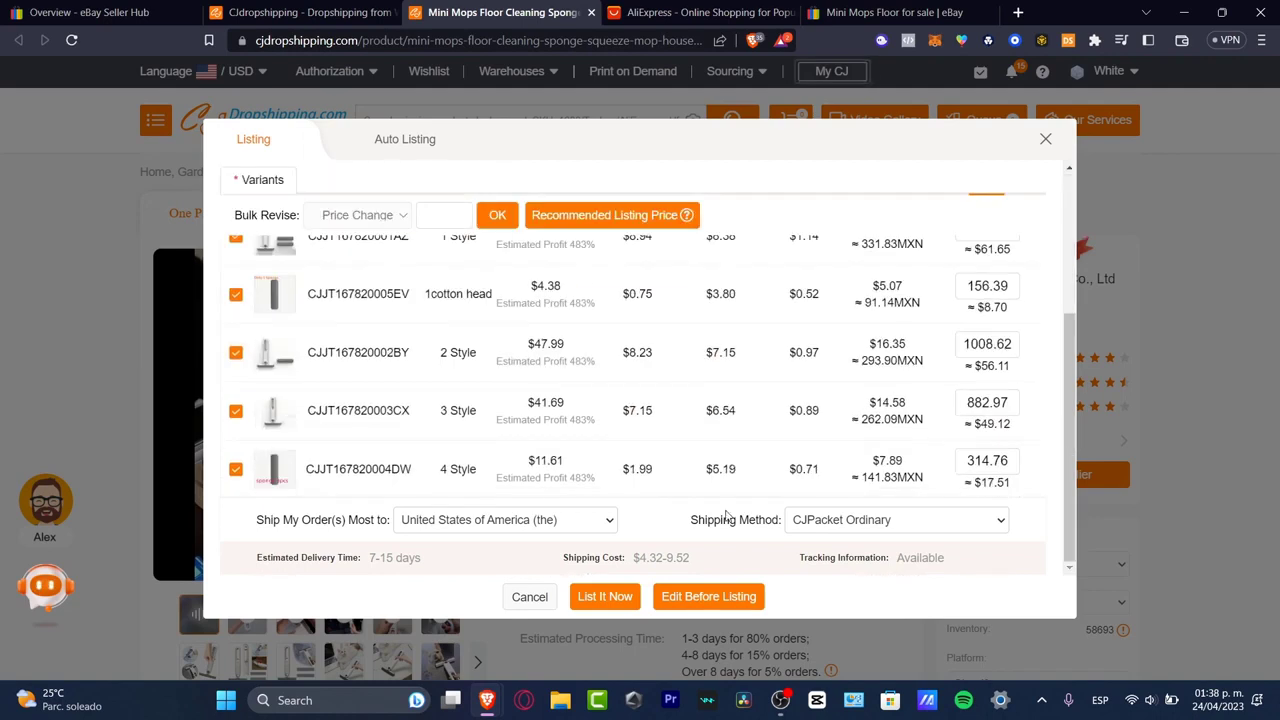
# Step: List the mop immediately with its title shortened to "Mini Mops Floor Cleaning Sponge Squeeze Mop Household Cleaning Tools Home Ca"
pyautogui.click(605, 596)
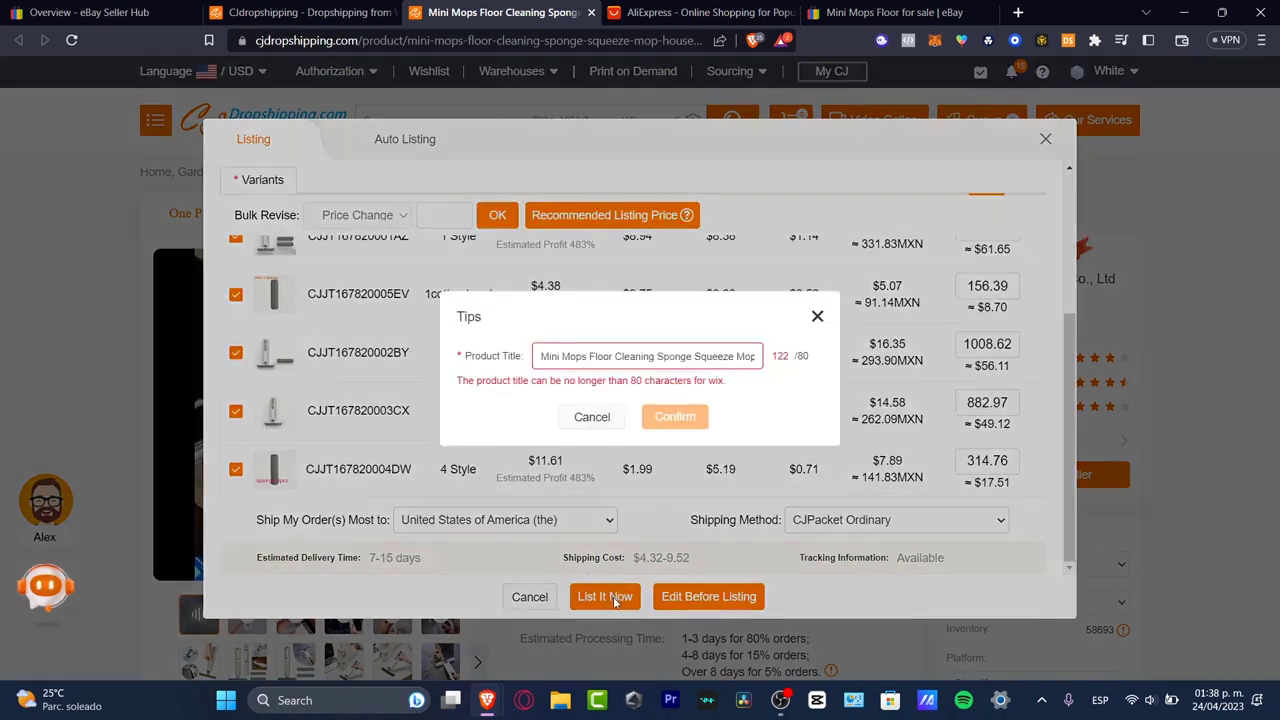
pyautogui.click(649, 356)
pyautogui.hotkey('ctrl', 'a')
pyautogui.press('End')
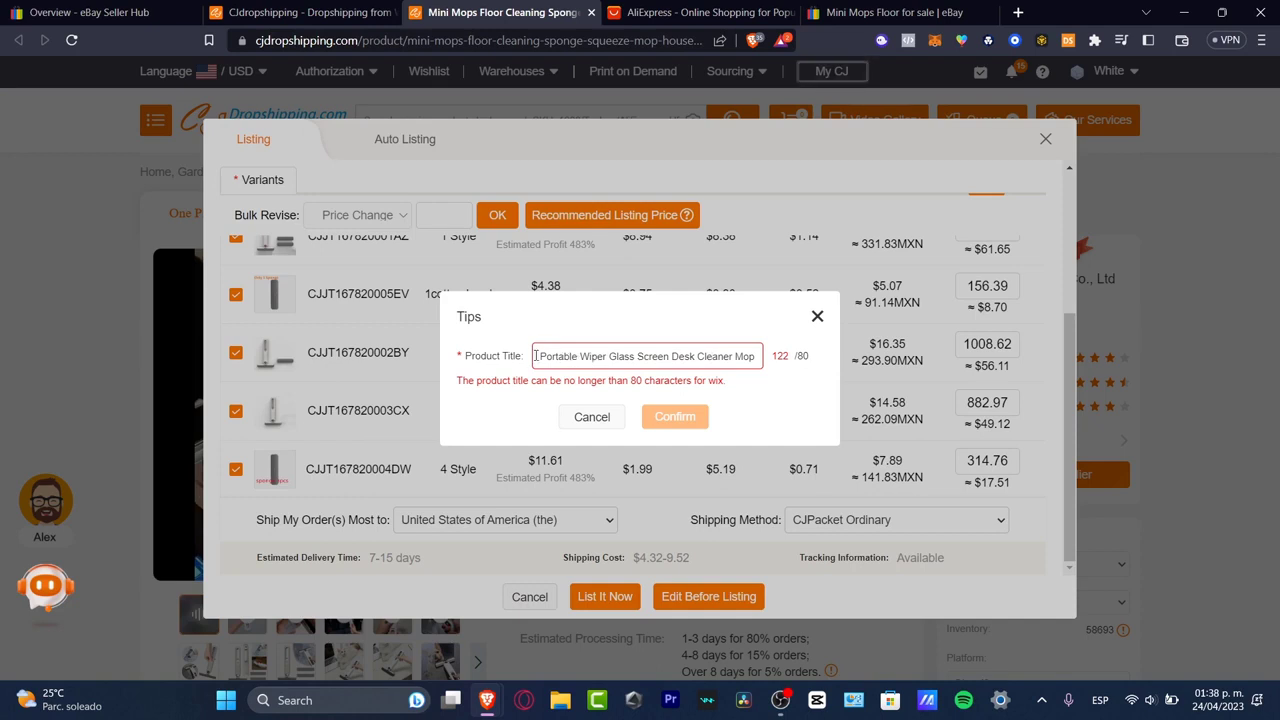
pyautogui.moveTo(535, 356); pyautogui.dragTo(780, 369)
pyautogui.press('BackSpace')
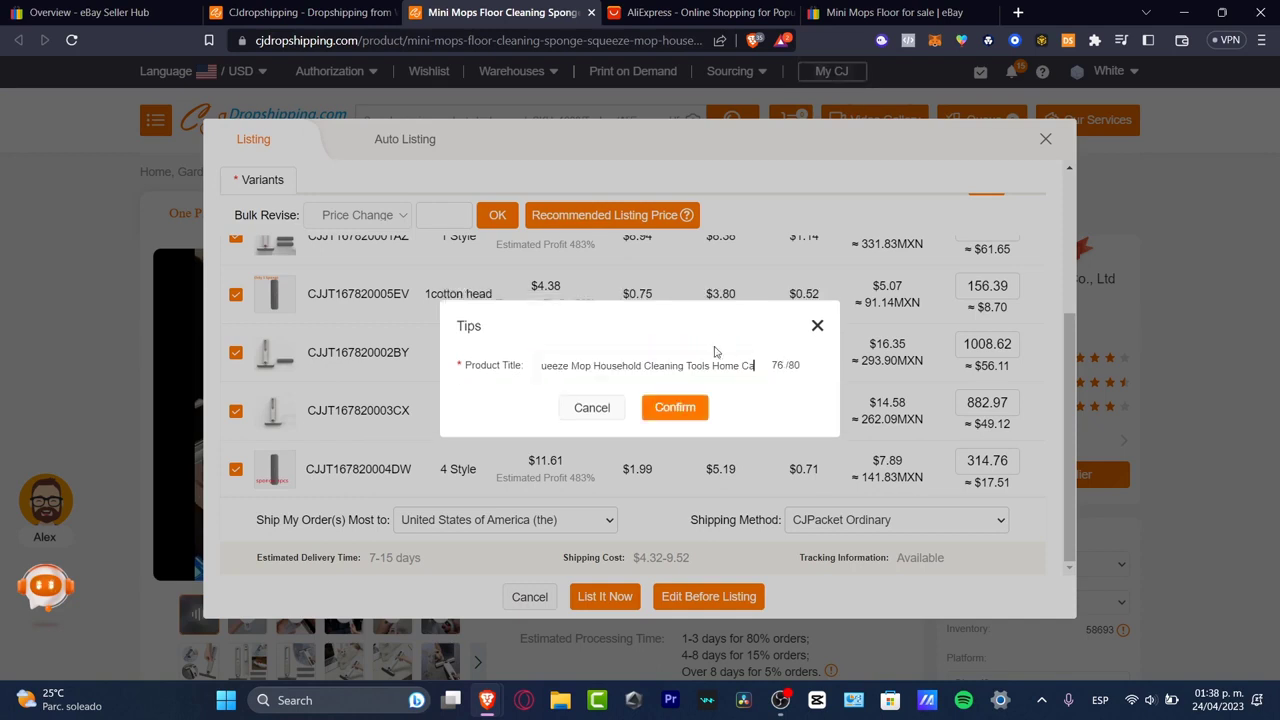
pyautogui.click(674, 407)
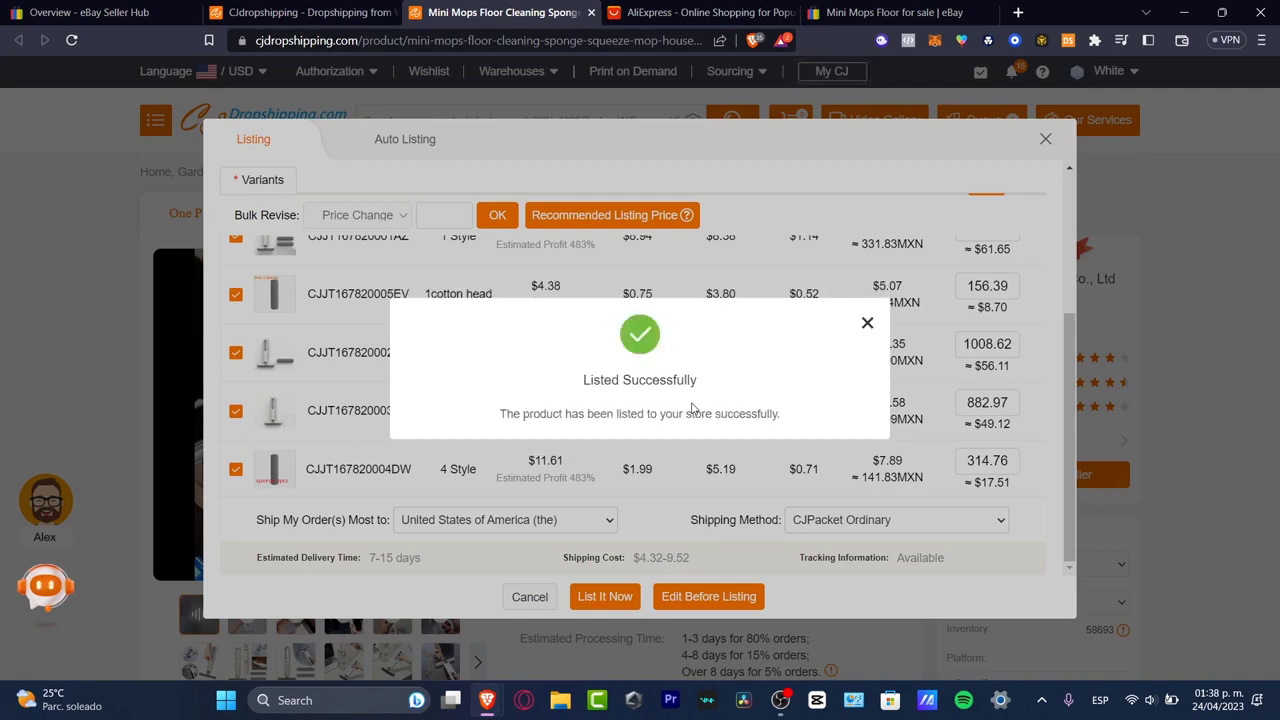
# Step: Switch to eBay Seller Hub and look through the active and ended listings
pyautogui.click(95, 12)
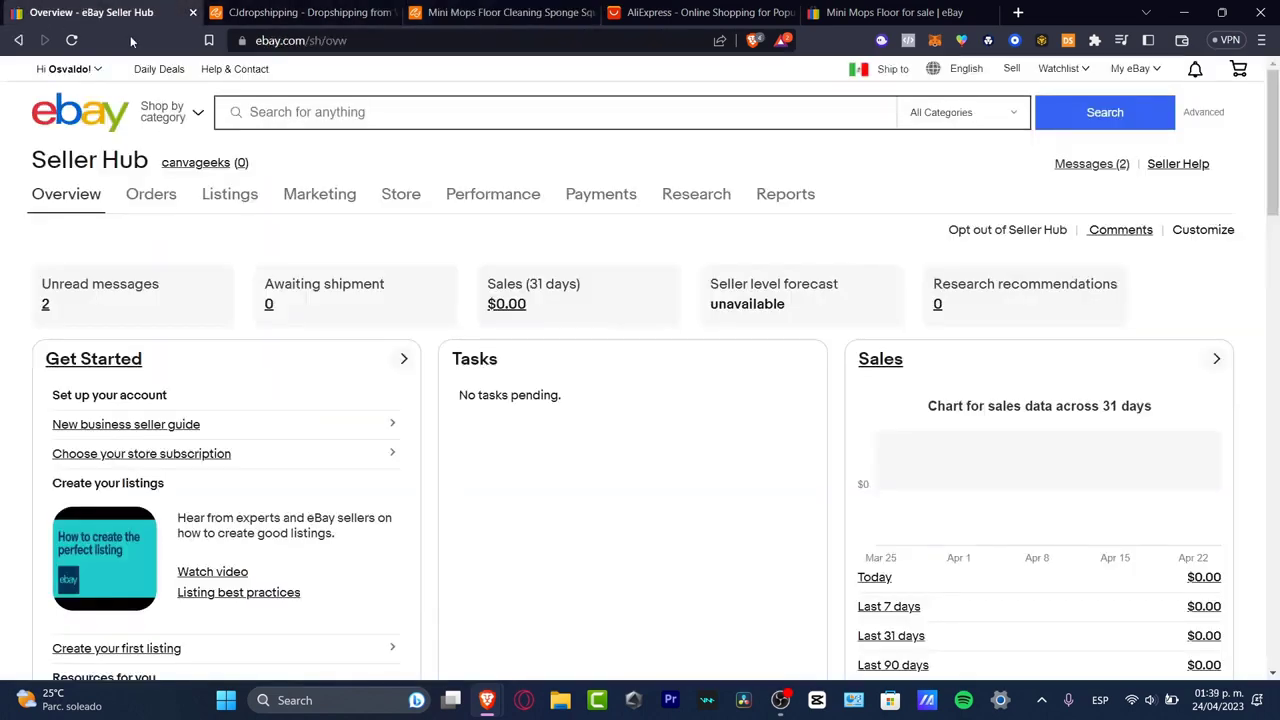
pyautogui.click(245, 197)
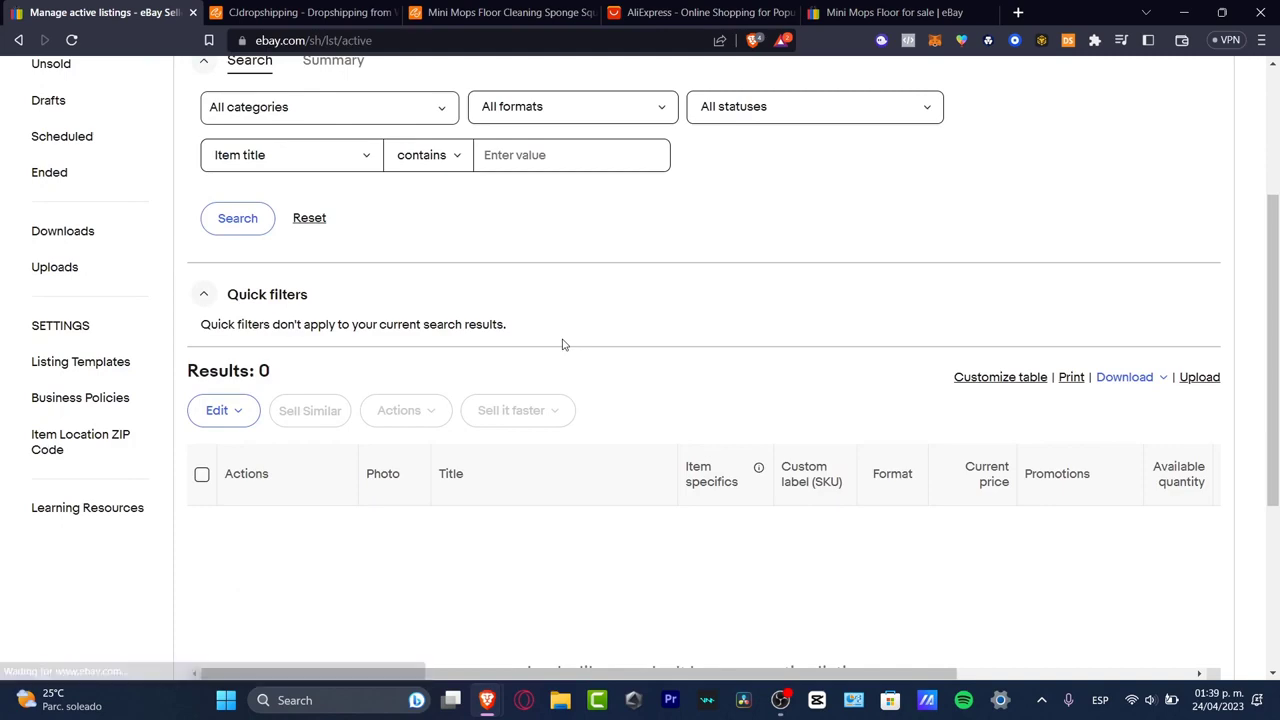
pyautogui.scroll(-3, 591, 509)
pyautogui.scroll(6, 630, 511)
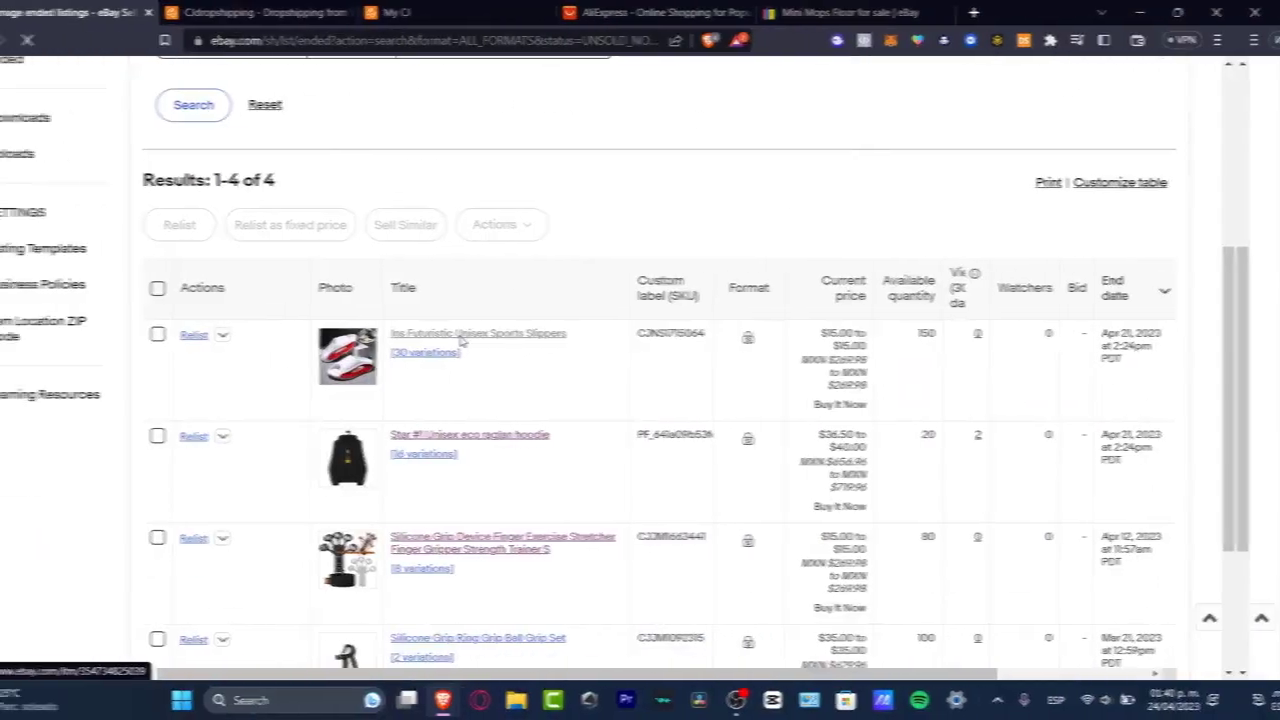
# Step: Try to view the item page of Ins Futuristic Unisex Sports Slippers, return to the ended listings and review them
pyautogui.click(506, 340)
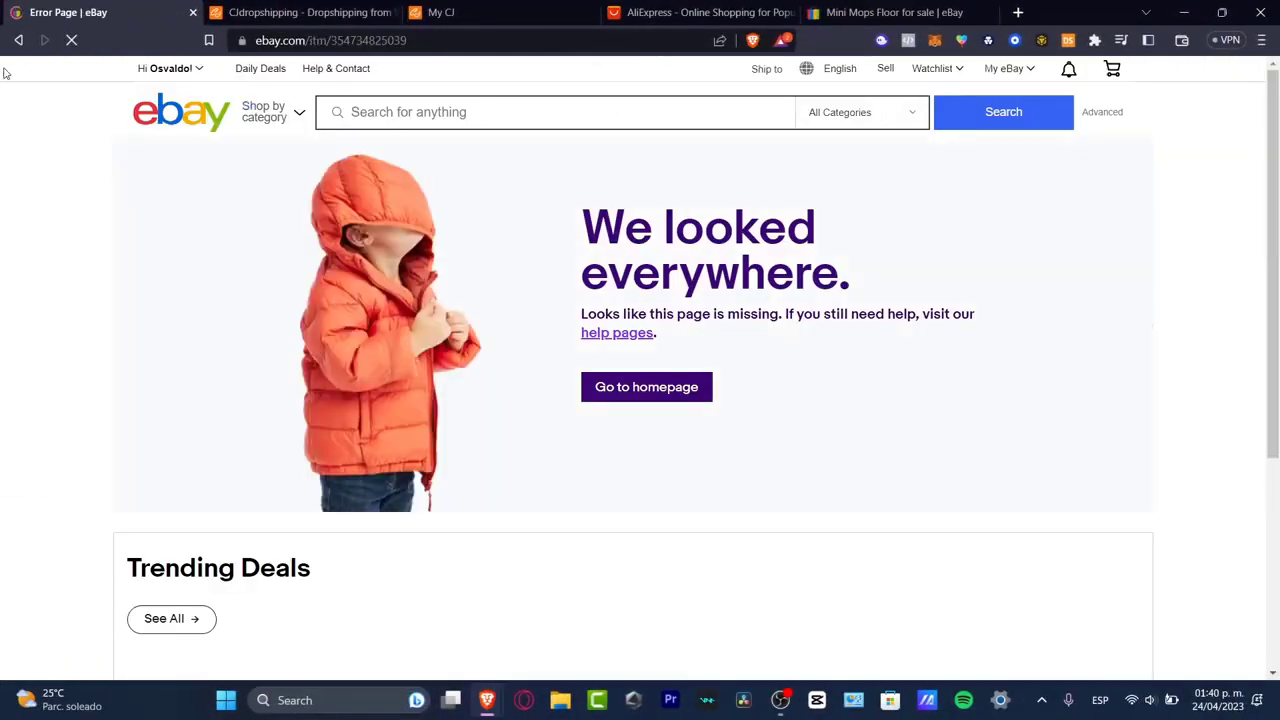
pyautogui.click(18, 40)
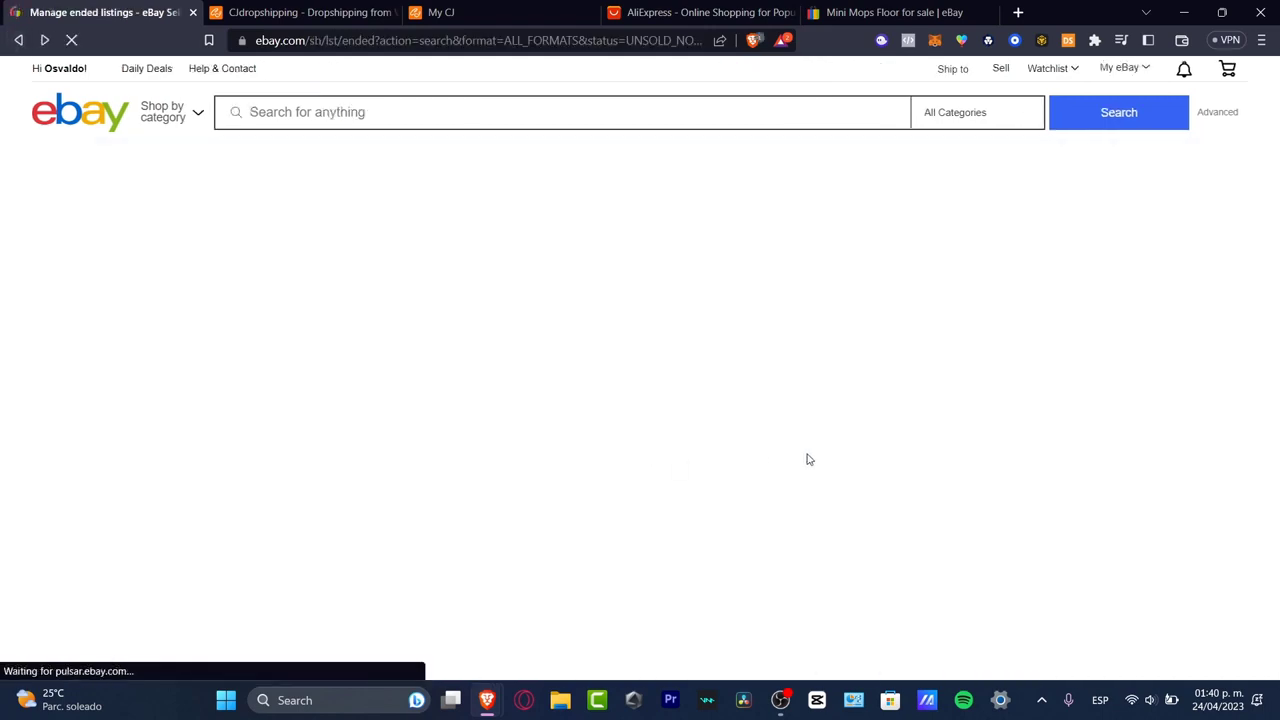
pyautogui.scroll(3, 731, 380)
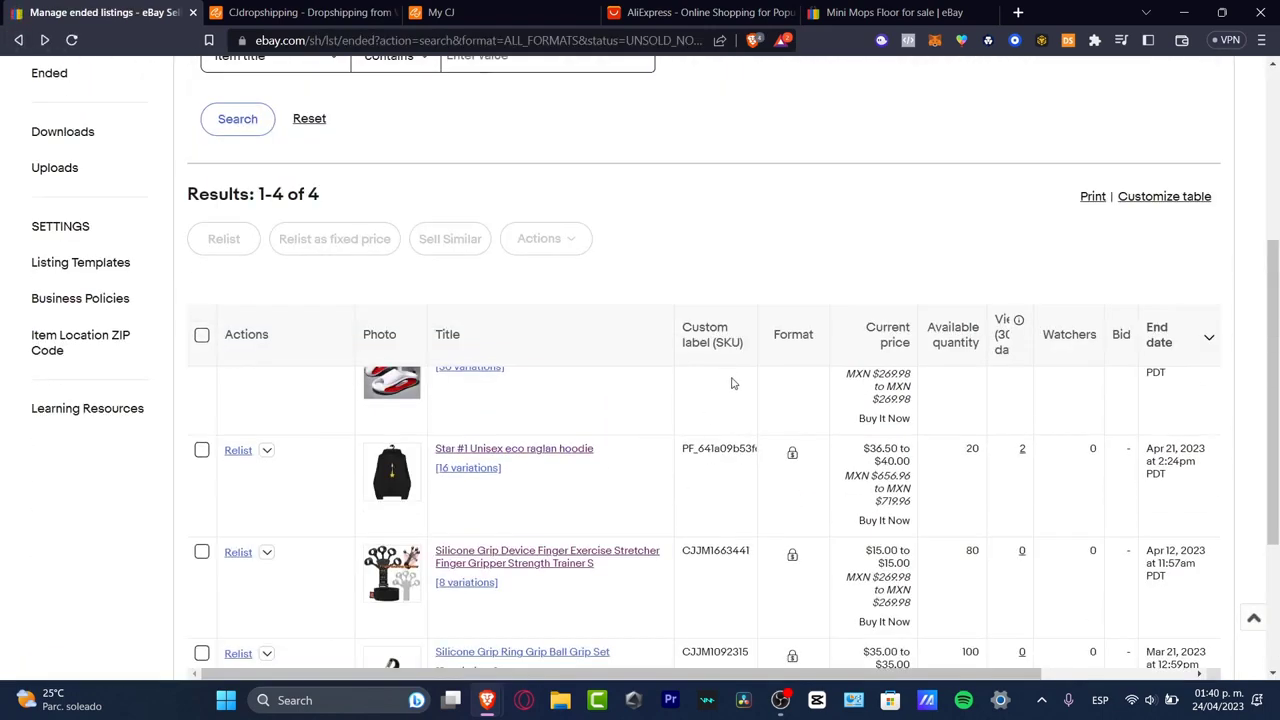
pyautogui.moveTo(1270, 318); pyautogui.dragTo(1276, 362)
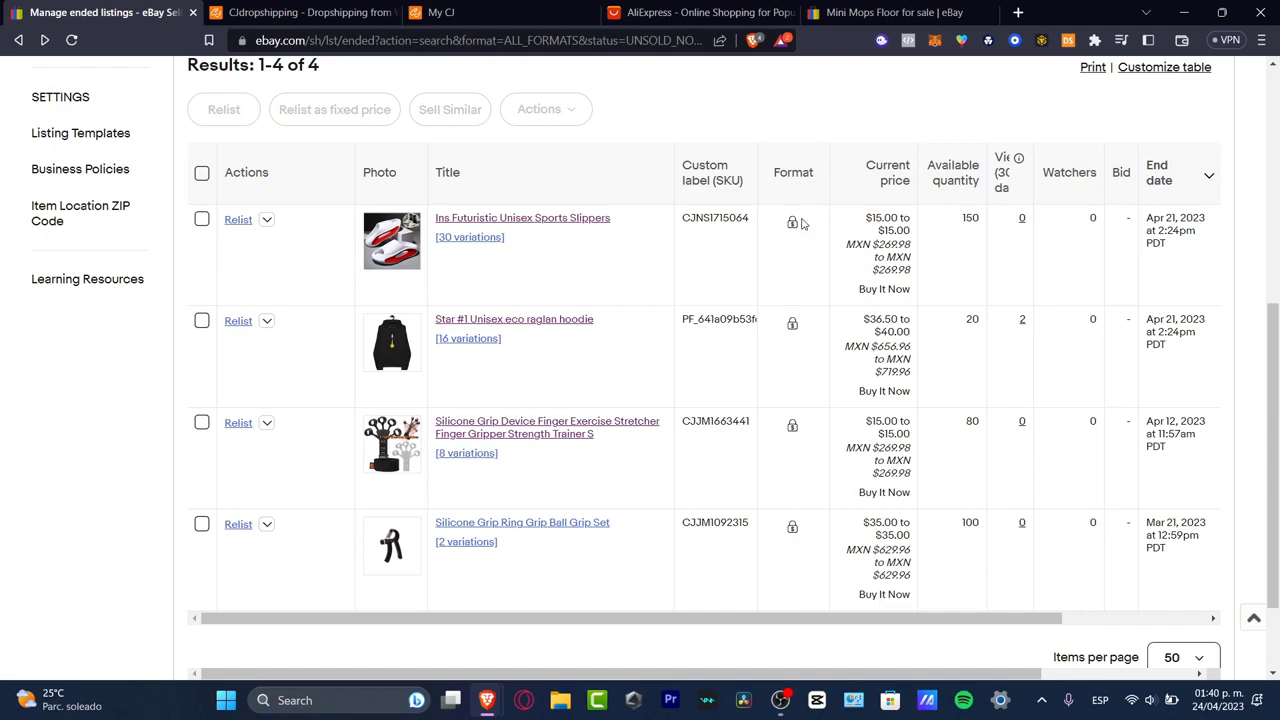
# Step: Open the variations of Ins Futuristic Unisex Sports Slippers and examine their colors, sizes, SKUs, prices and available quantities
pyautogui.click(489, 240)
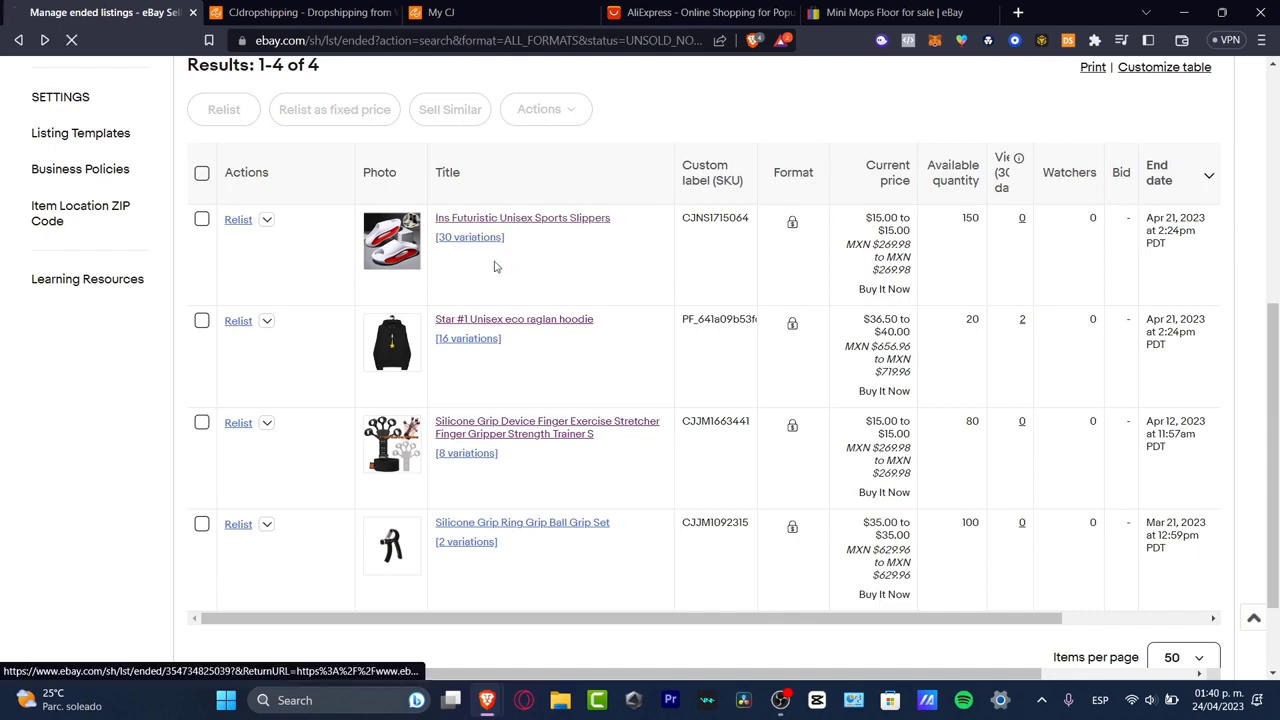
pyautogui.click(300, 12)
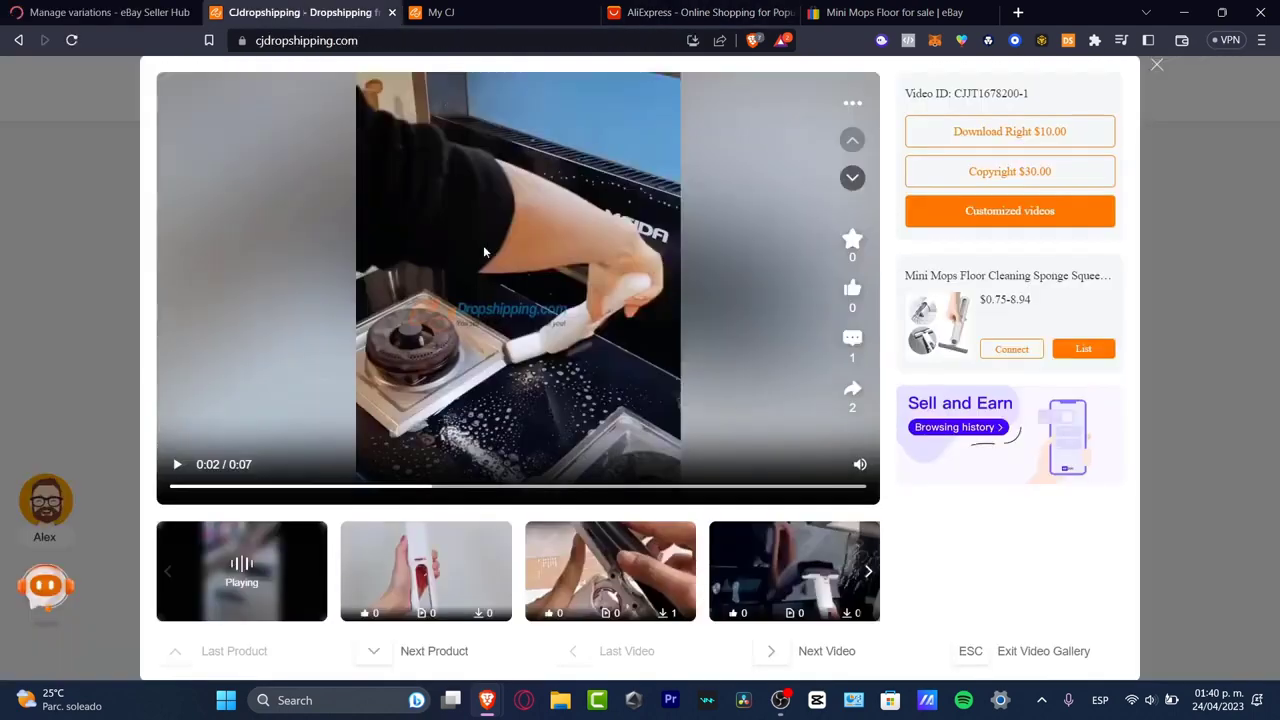
pyautogui.hotkey('ctrl', 'Tab')
pyautogui.hotkey('ctrl', 'shift', 'Tab')
pyautogui.hotkey('ctrl', 'shift', 'Tab')
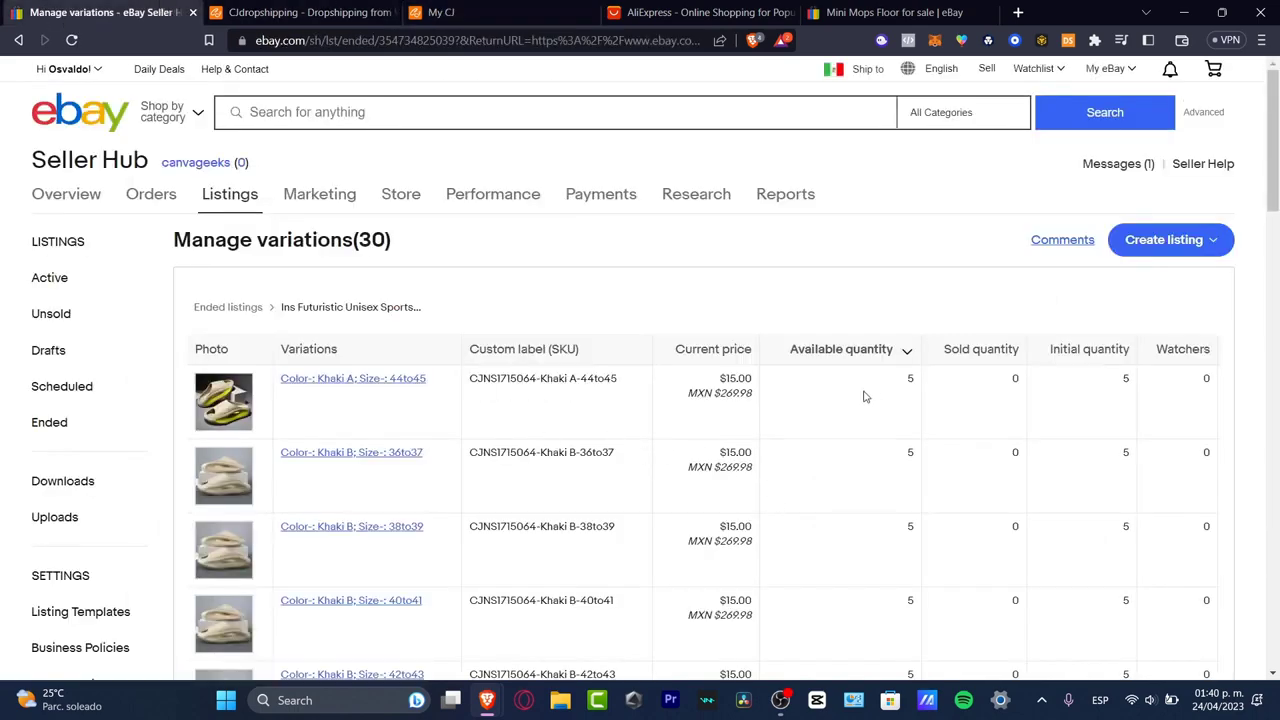
pyautogui.scroll(-8, 366, 380)
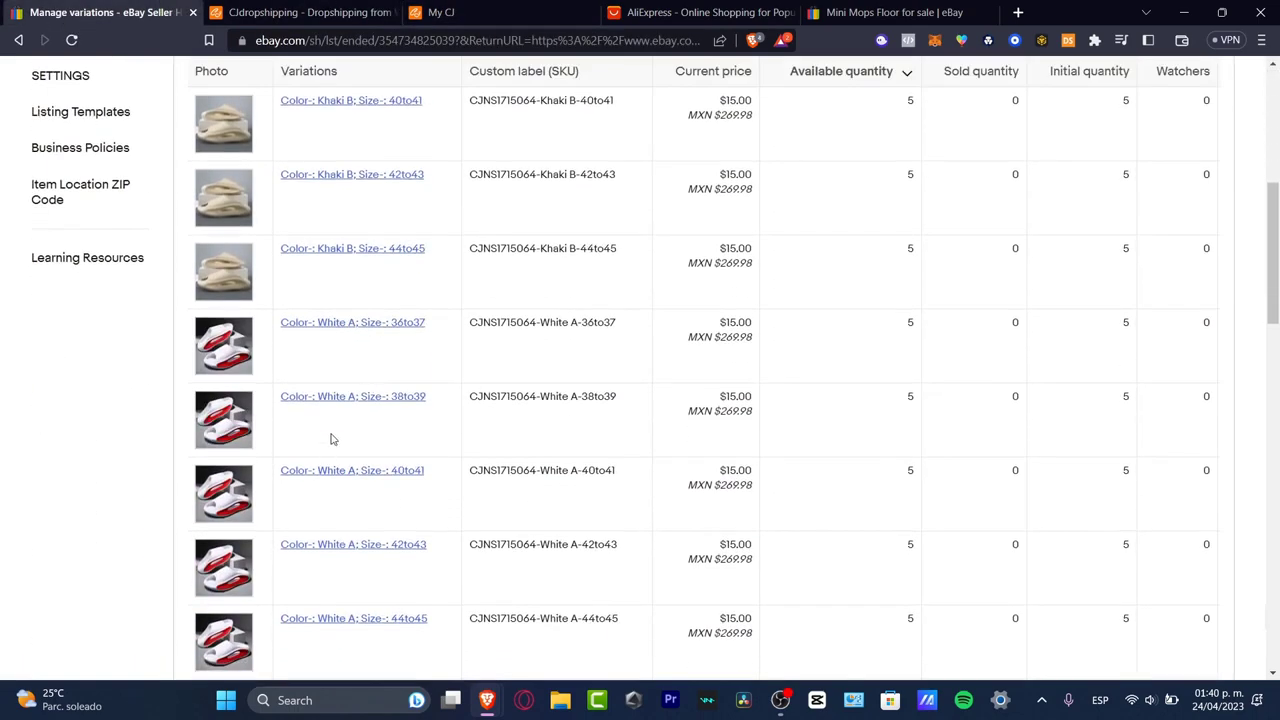
pyautogui.scroll(-8, 330, 458)
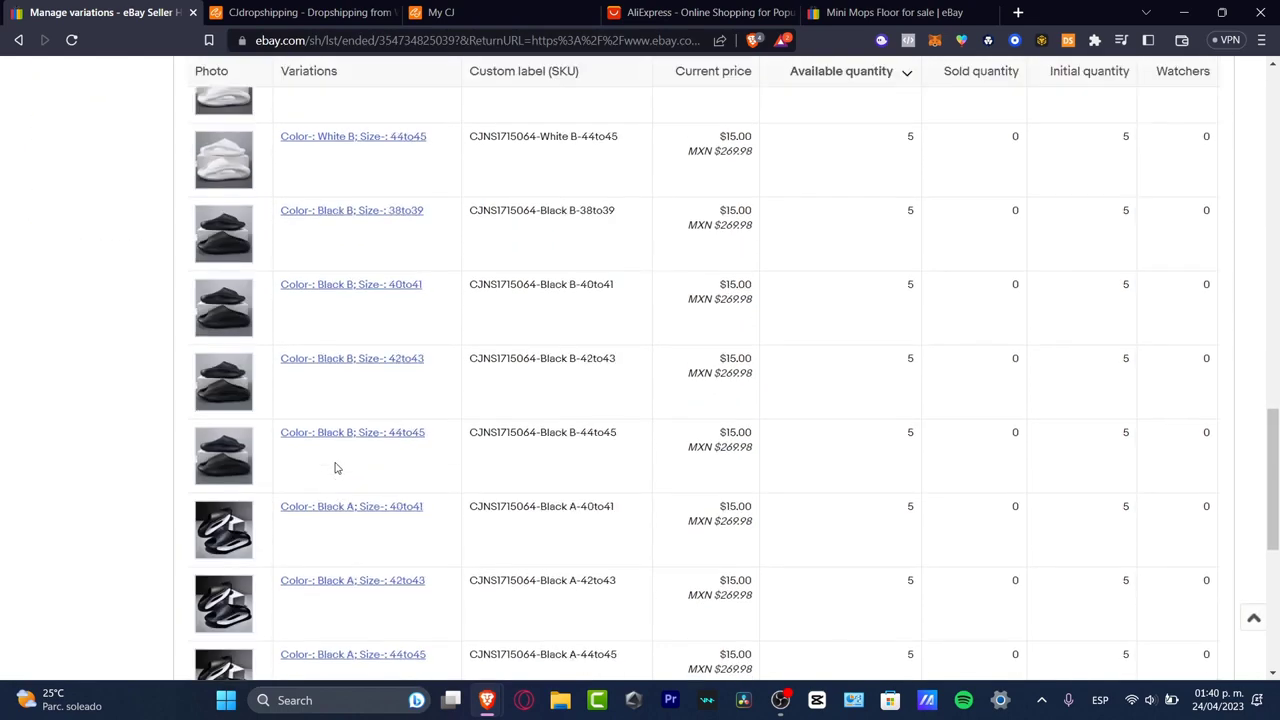
pyautogui.scroll(-5, 765, 343)
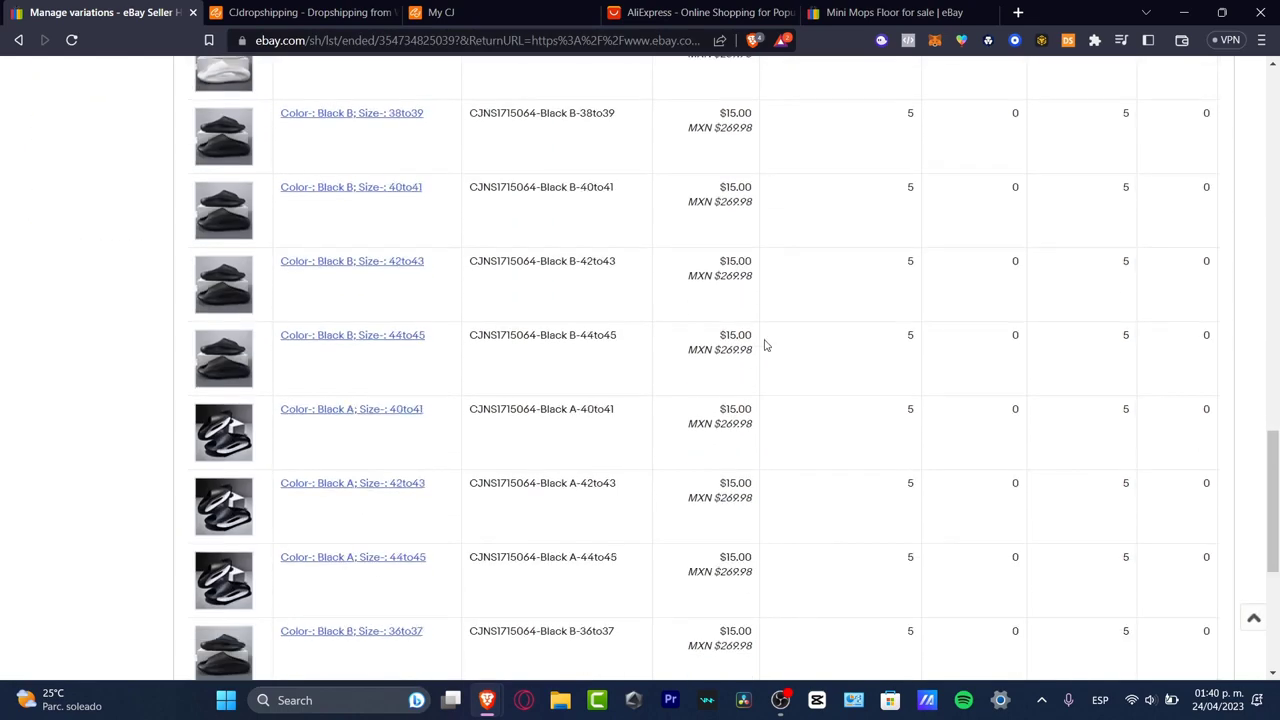
pyautogui.scroll(15, 739, 425)
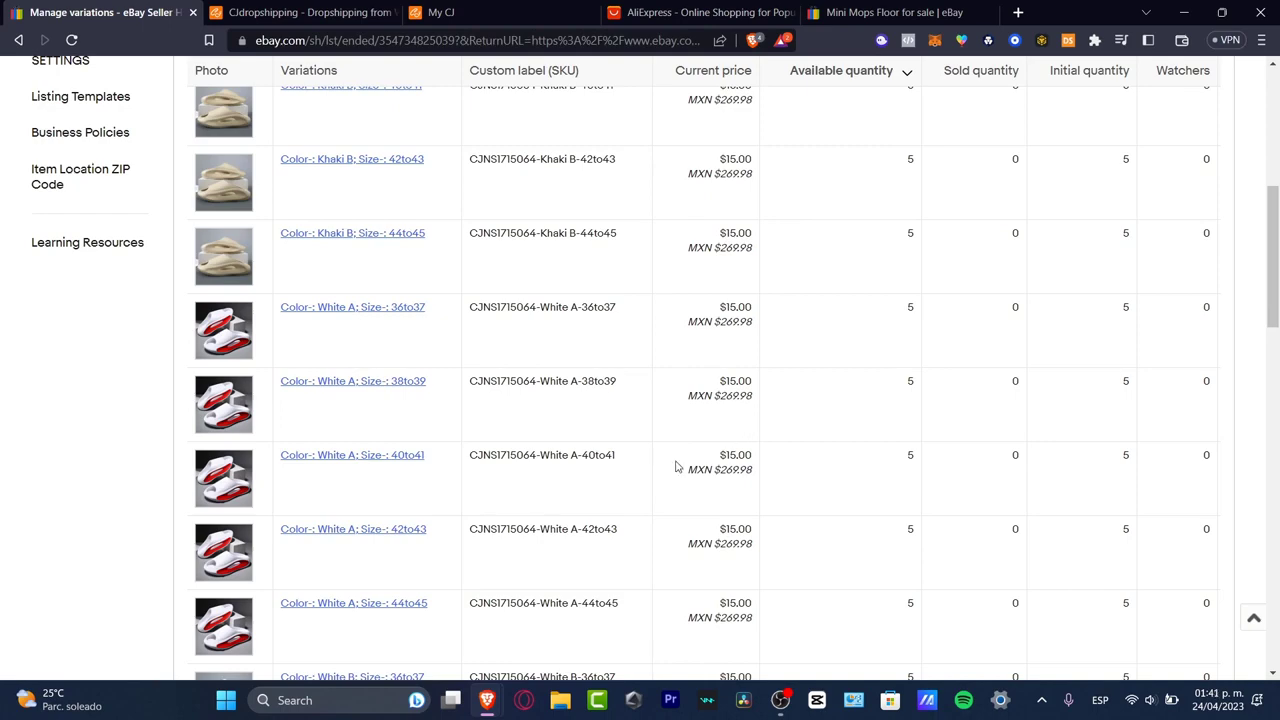
pyautogui.scroll(5, 477, 400)
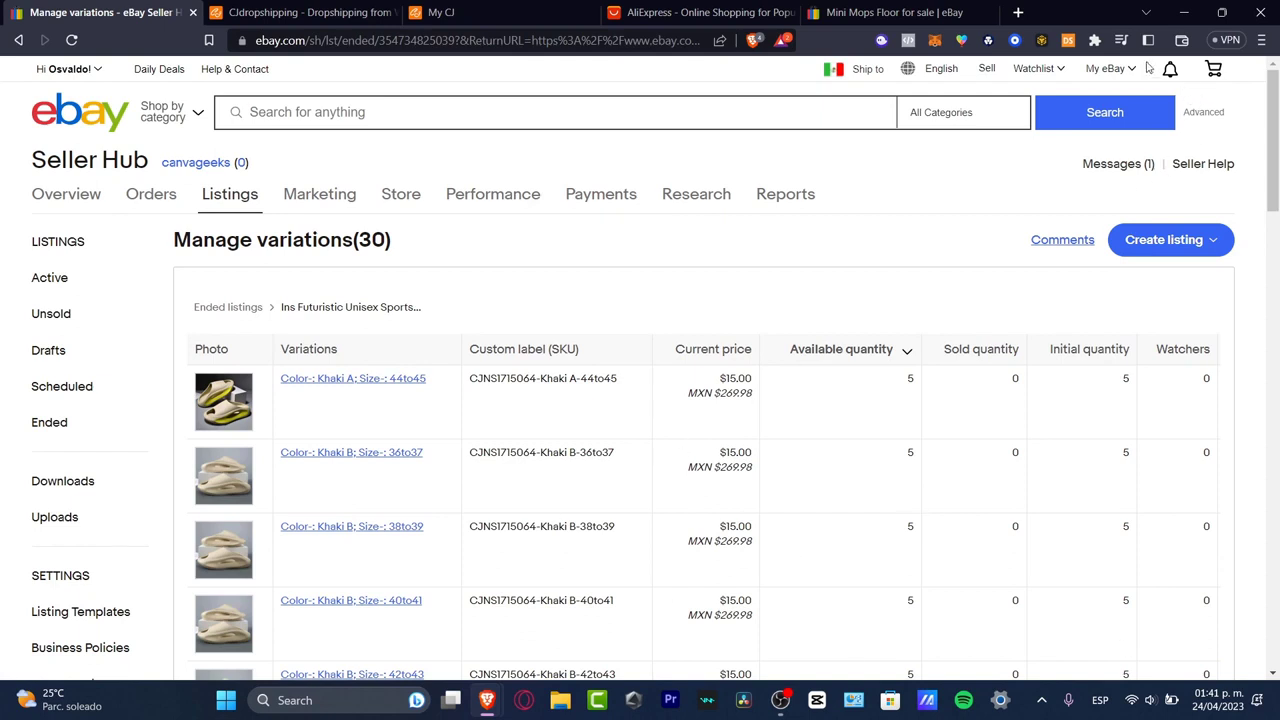
# Step: Return to the selling overview and review the financial summary and payout information under Payments
pyautogui.moveTo(1126, 69)
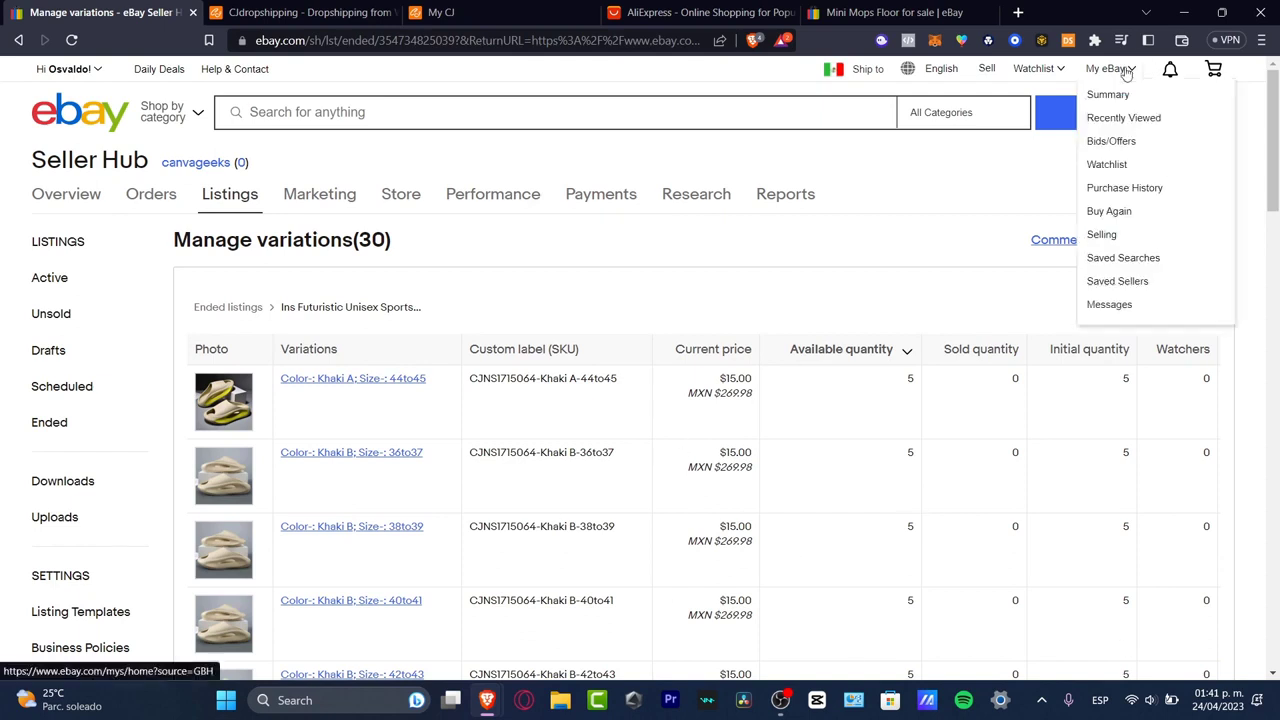
pyautogui.click(1129, 246)
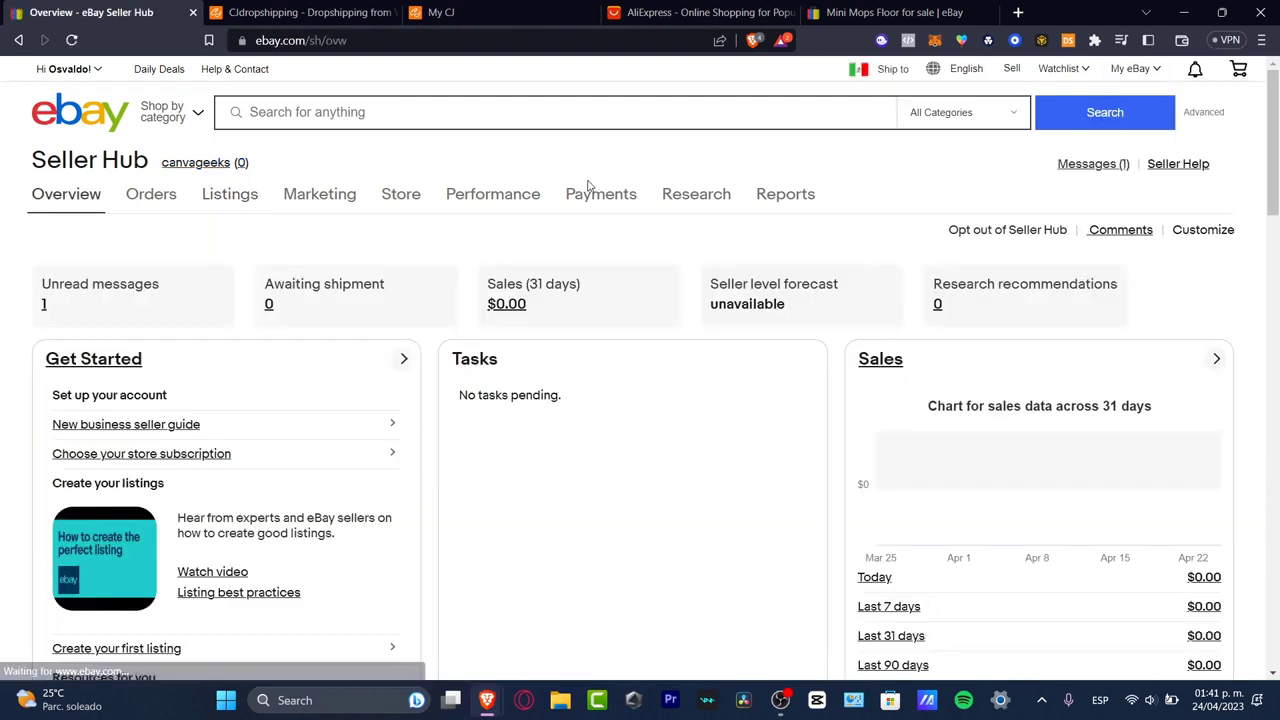
pyautogui.moveTo(696, 199)
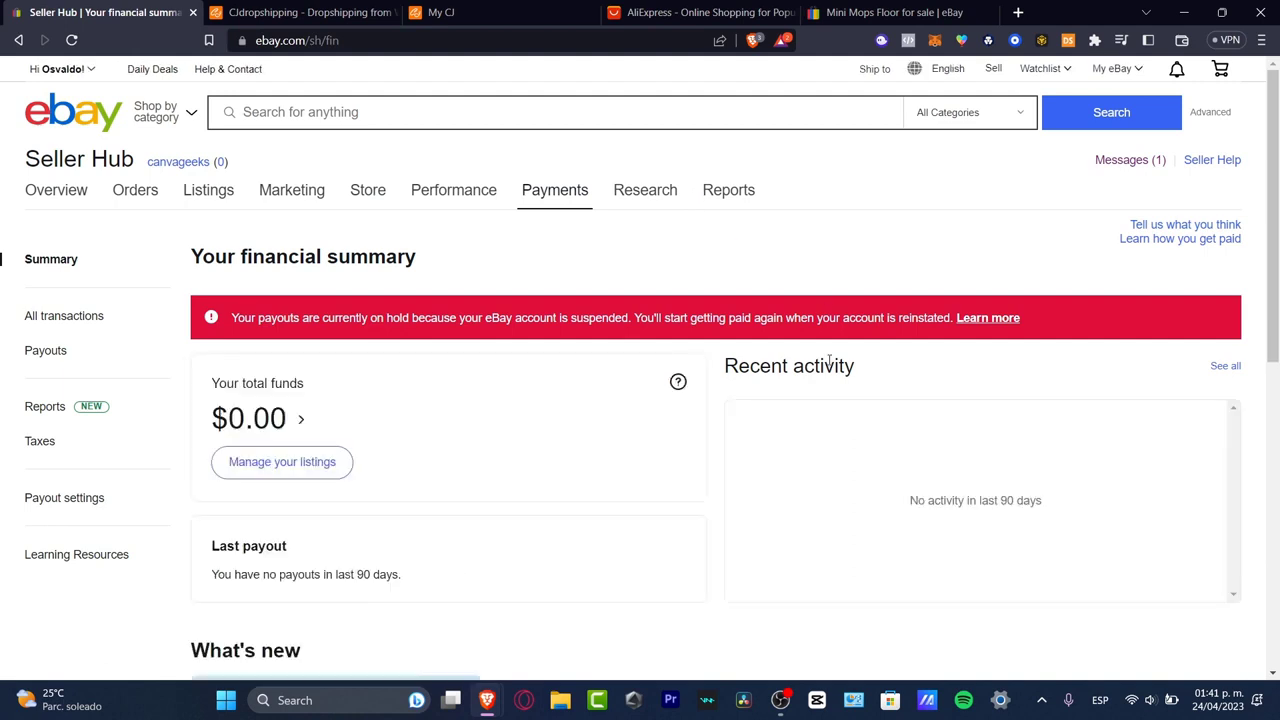
pyautogui.scroll(-1, 809, 434)
pyautogui.scroll(-2, 809, 434)
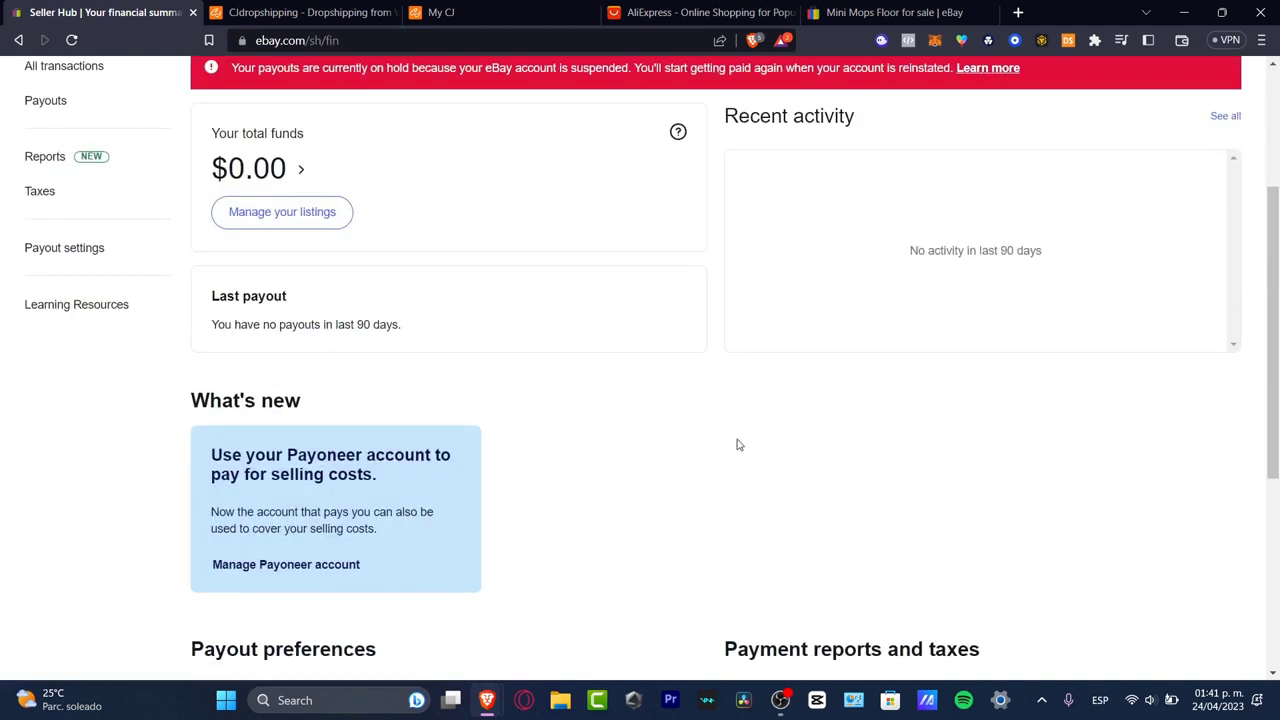
# Step: Switch to the AliExpress home page and dismiss its notification subscription prompt
pyautogui.click(335, 12)
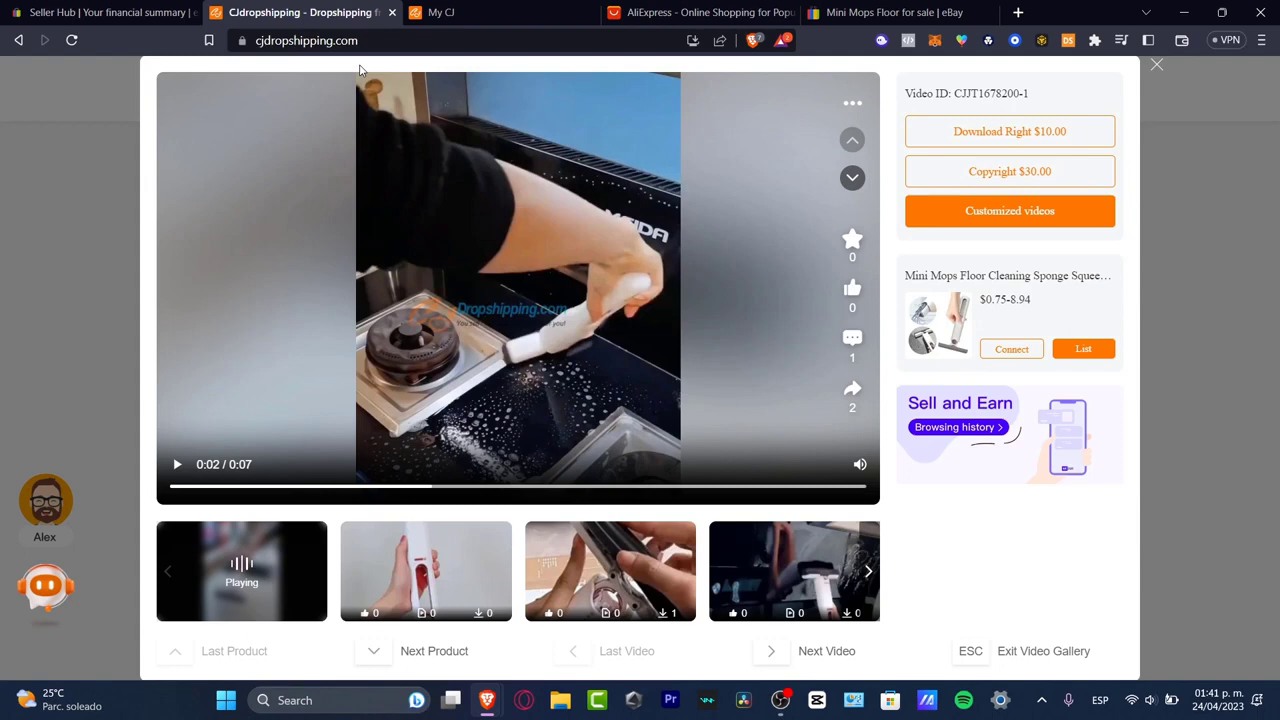
pyautogui.click(680, 12)
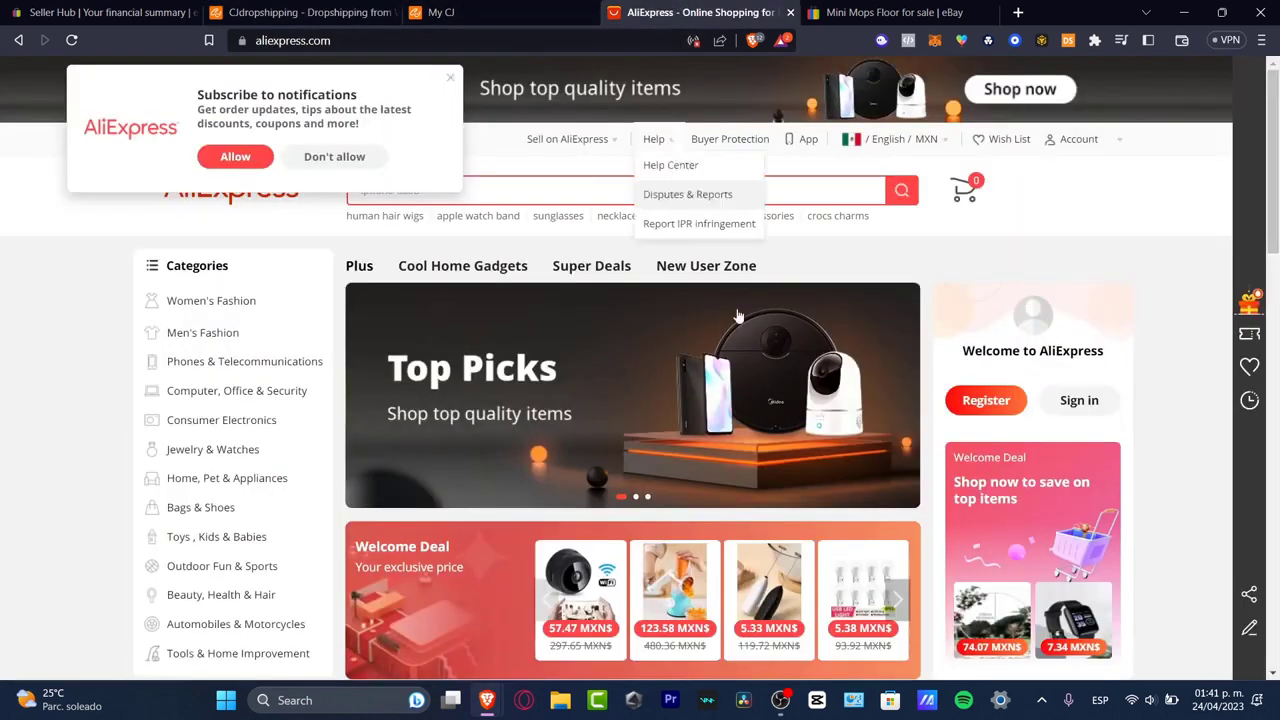
pyautogui.click(450, 77)
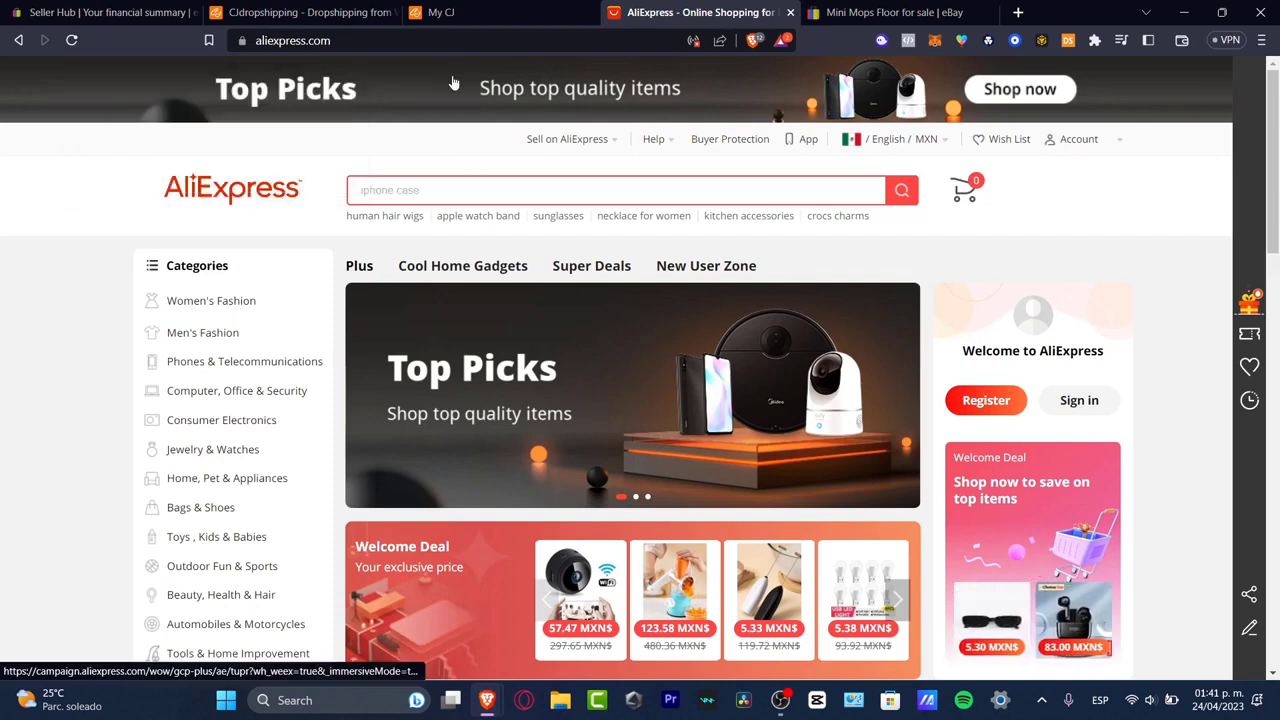
pyautogui.moveTo(615, 137)
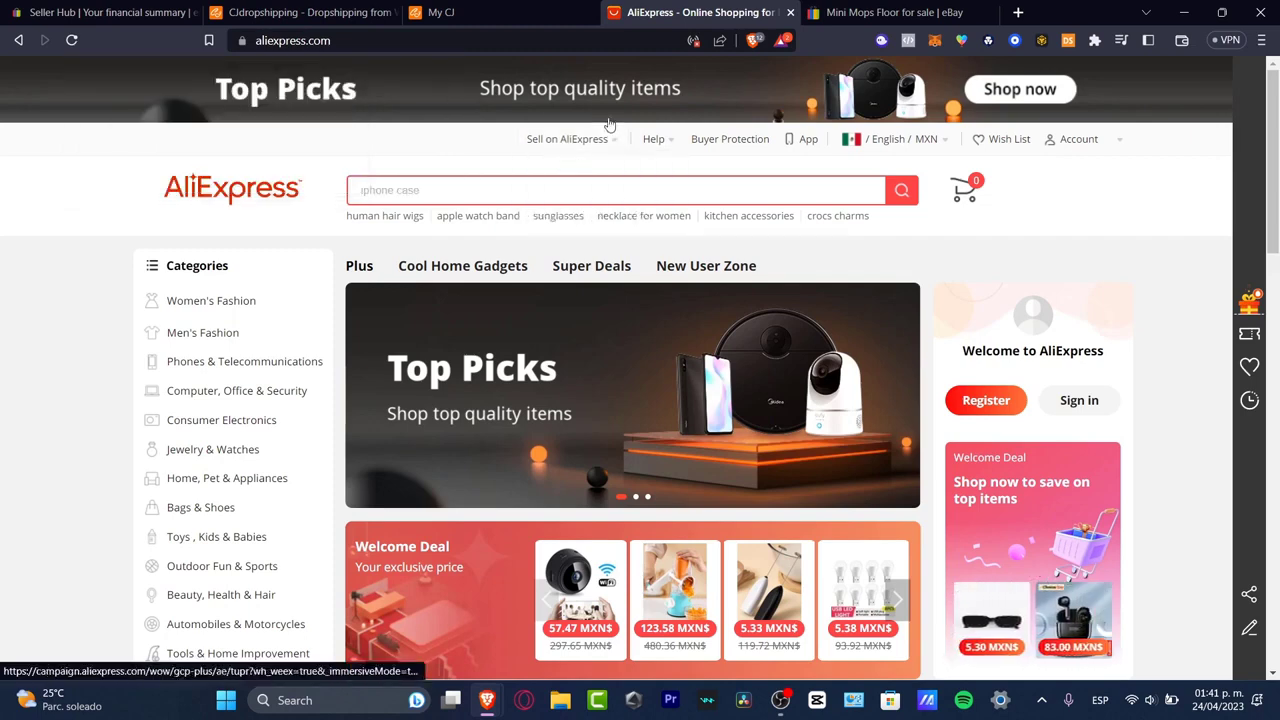